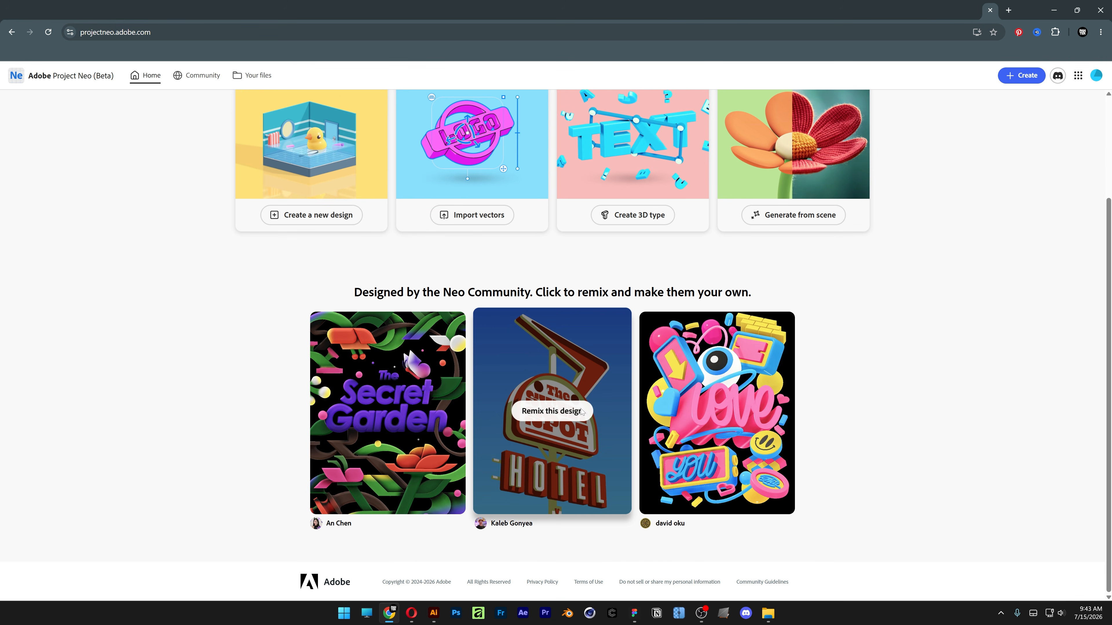
Create a new design and delete the default cube and white base plate from the scene
click(564, 449)
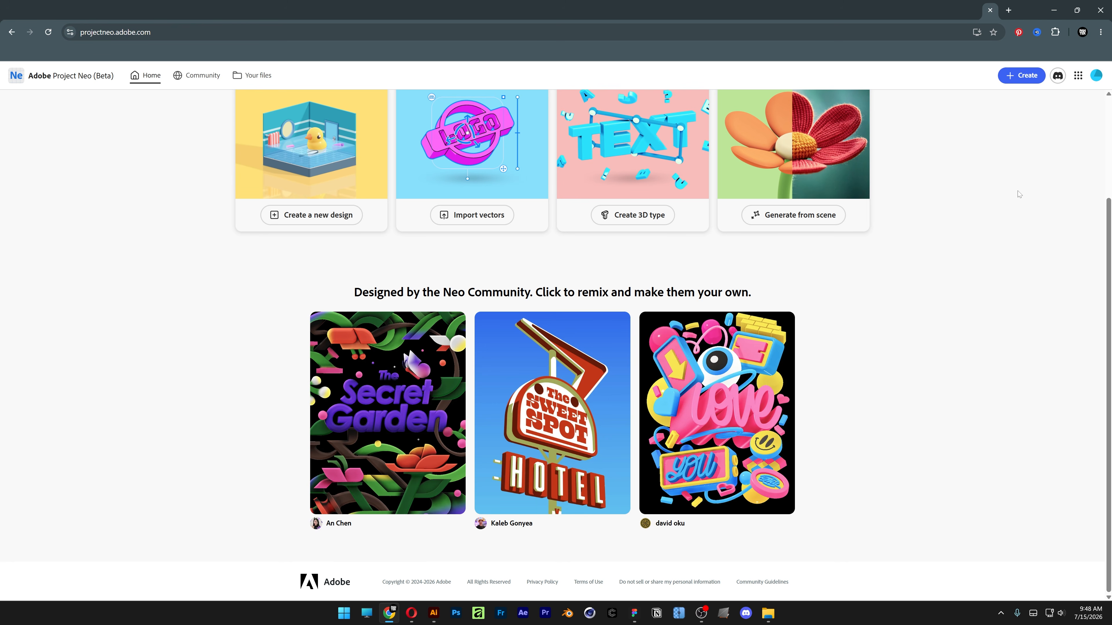
scroll(1018, 194, up, 3)
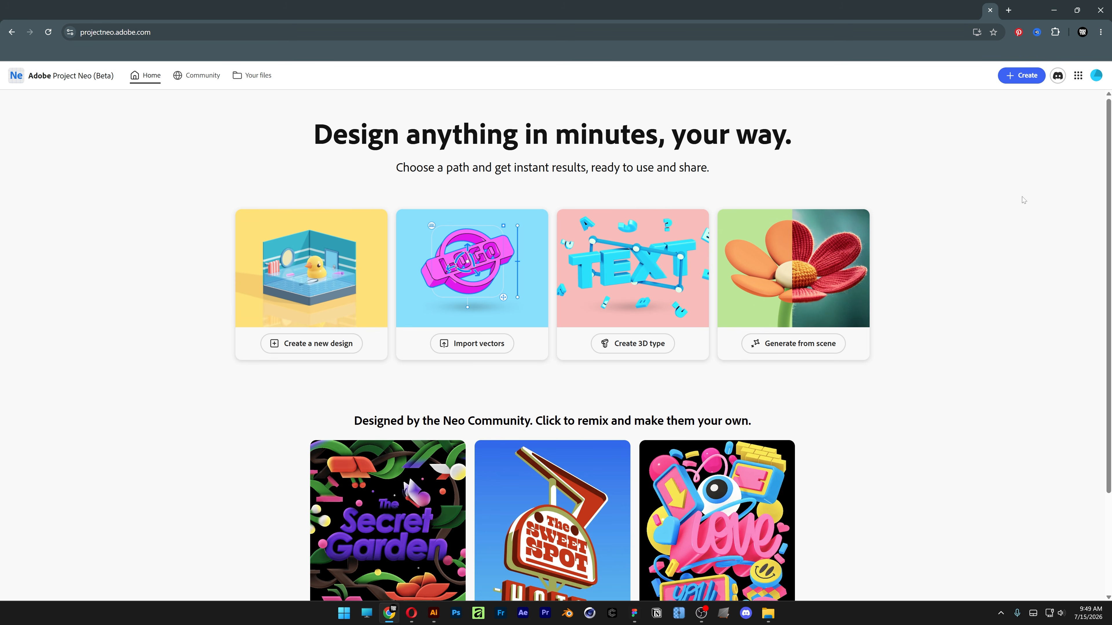
click(1036, 77)
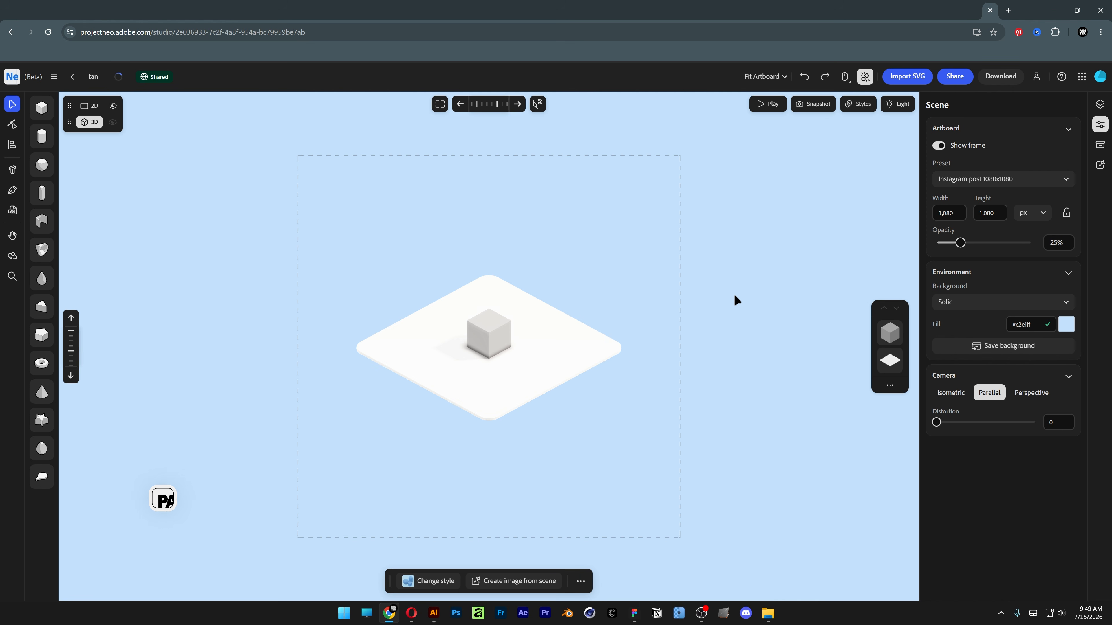
drag(751, 289, 372, 423)
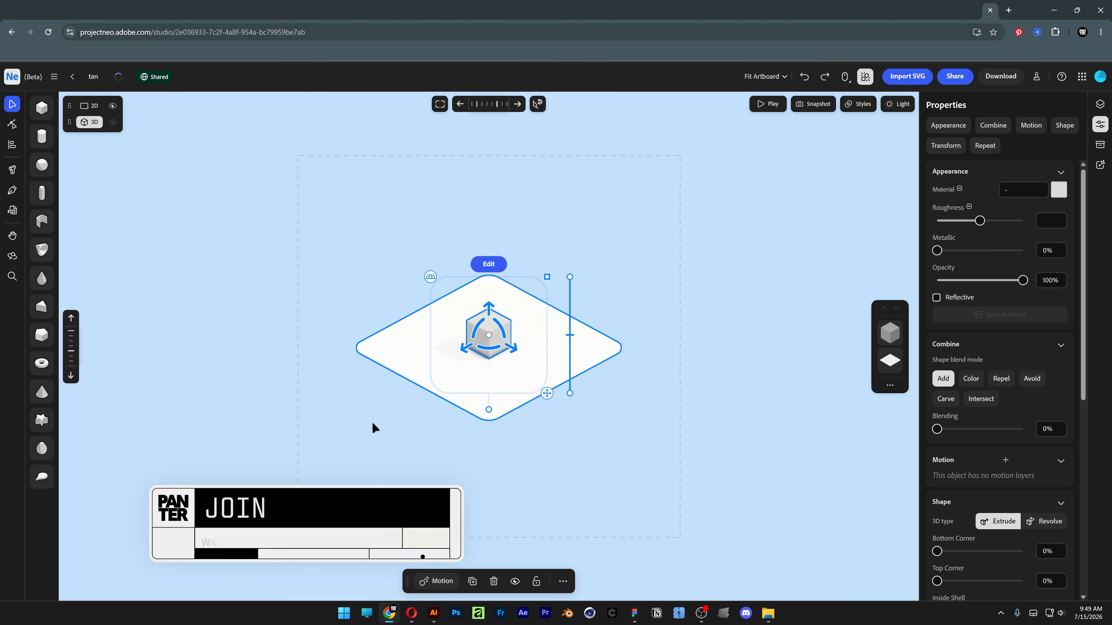
key(Delete)
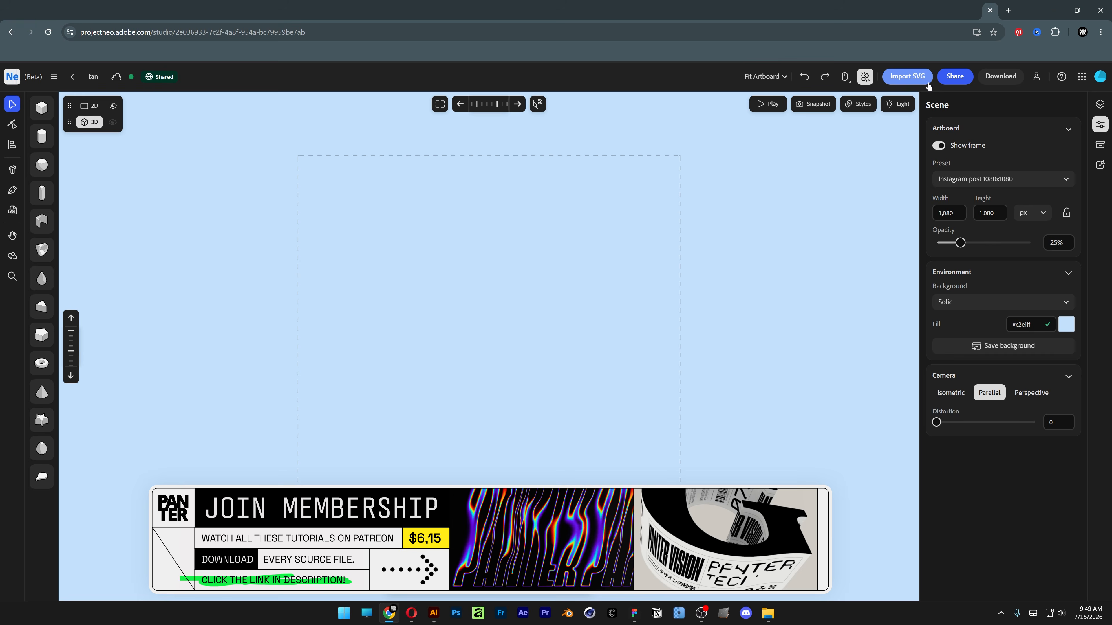
Import the Logo 2 SVG file from the Sign Animation_Project Neo folder into the empty scene
click(924, 81)
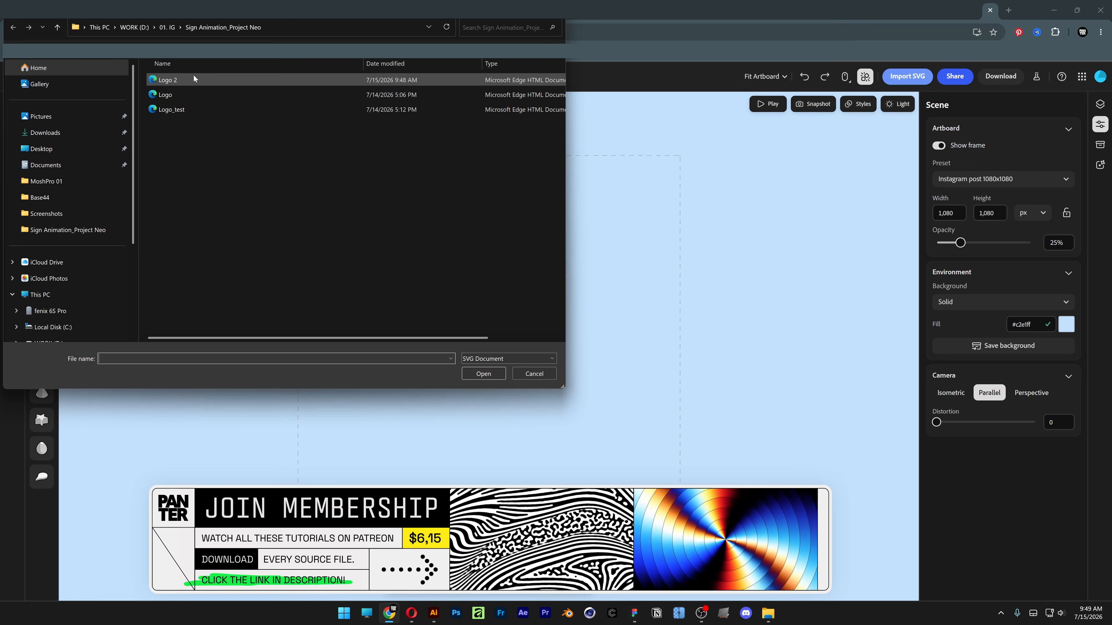
click(183, 78)
click(483, 374)
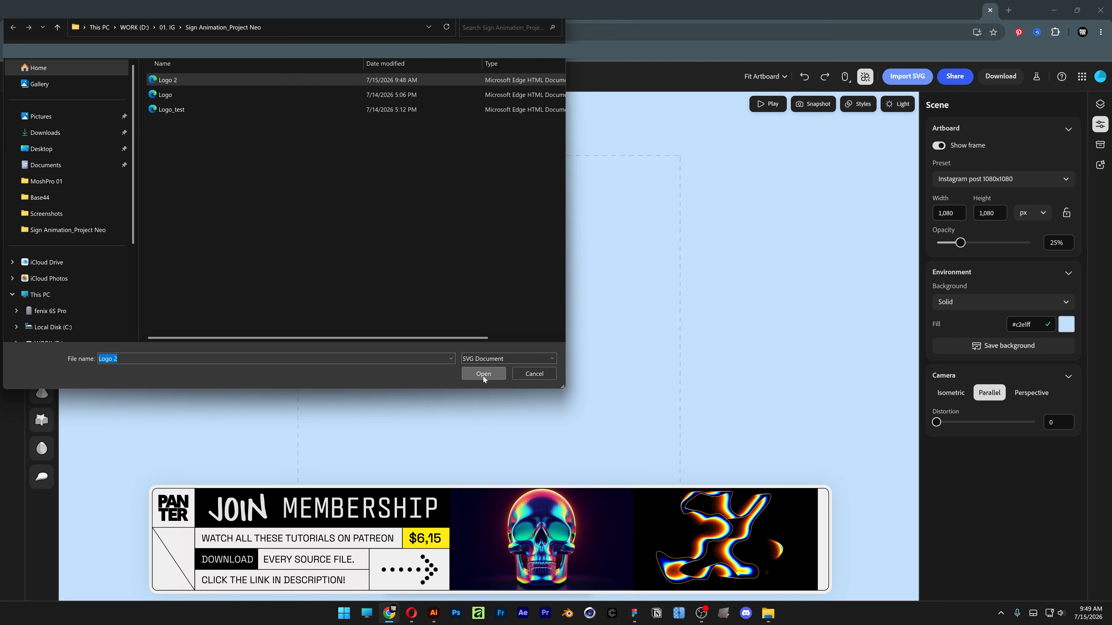
Examine the imported logo from its readable side and review all the paths inside its SVG Group
click(459, 105)
click(459, 105)
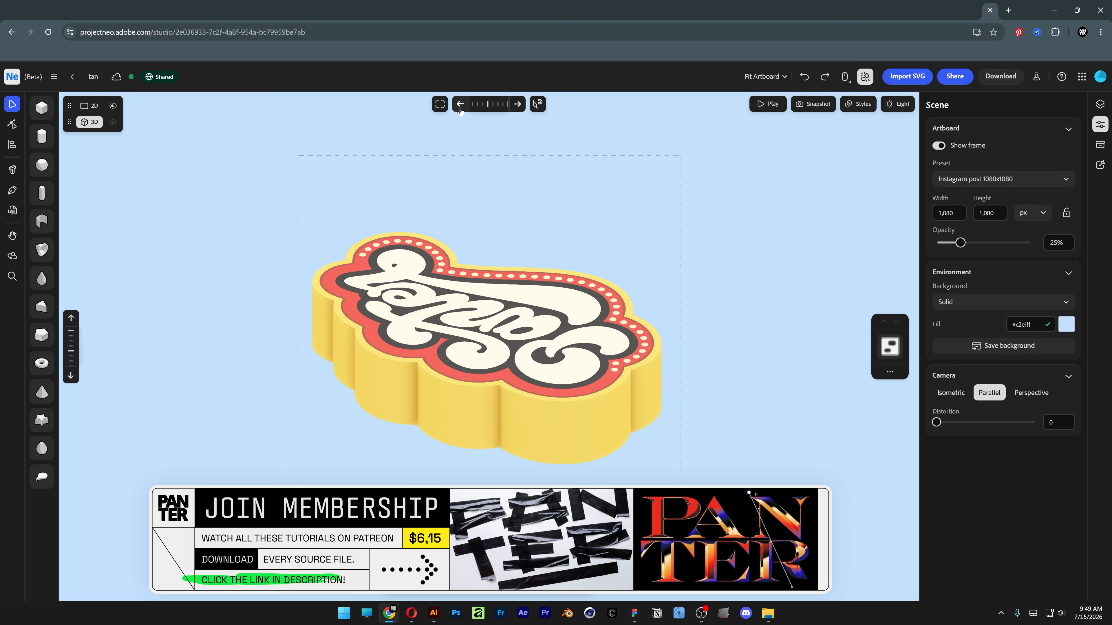
click(459, 105)
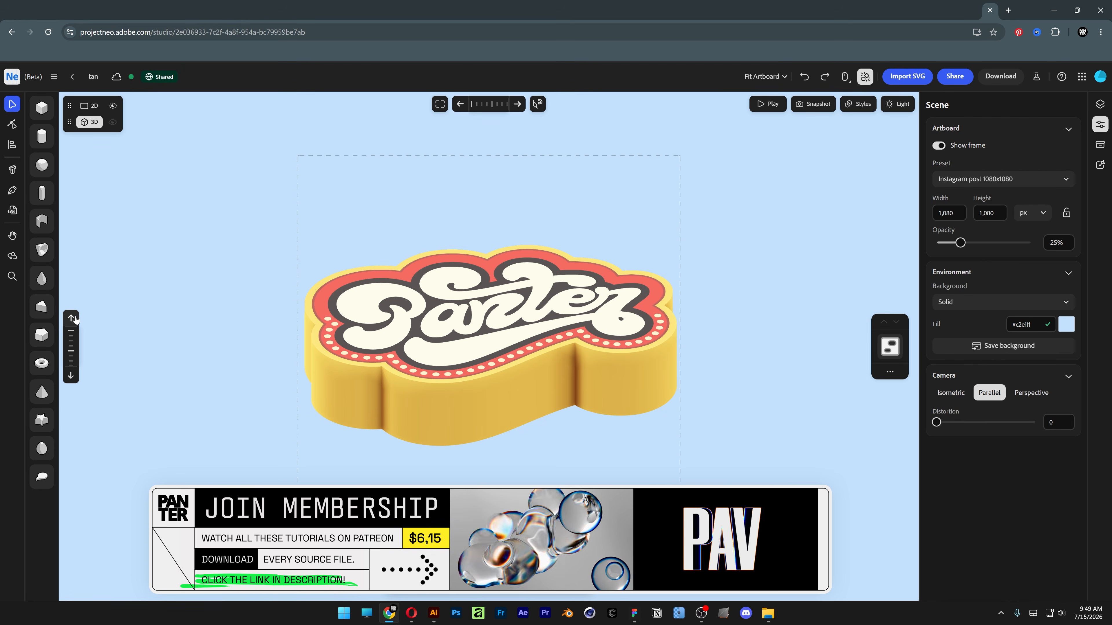
click(72, 317)
click(70, 376)
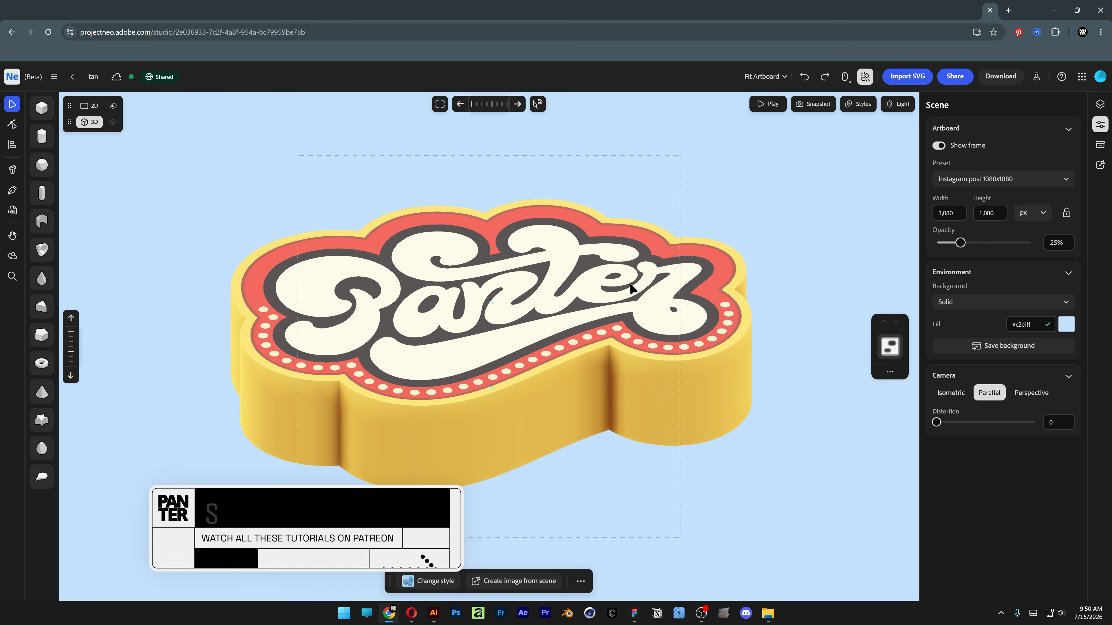
click(1101, 105)
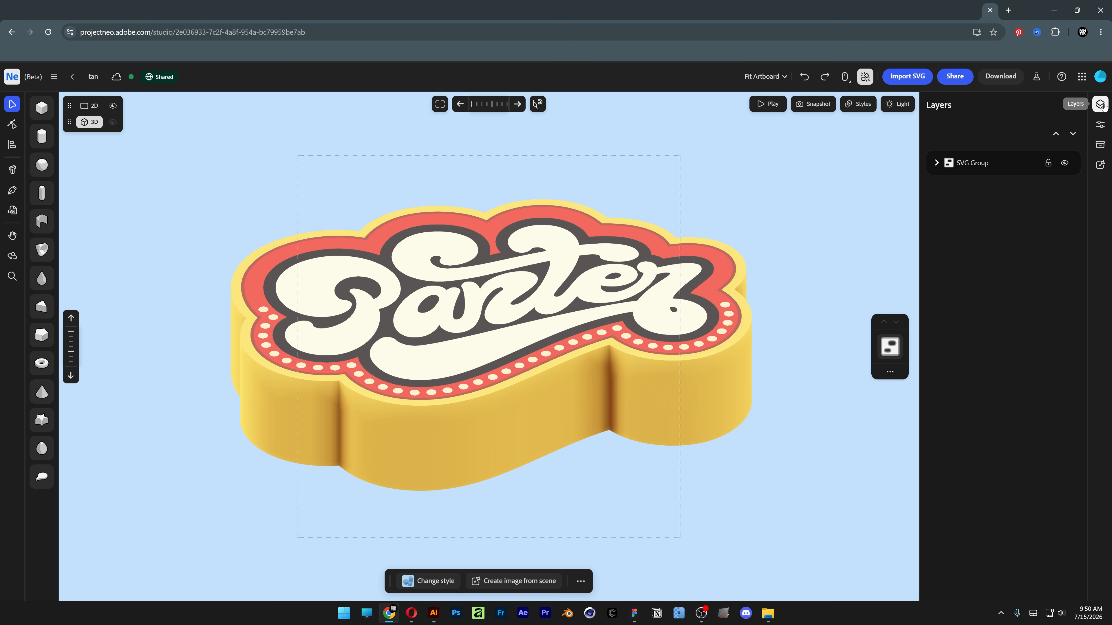
click(976, 167)
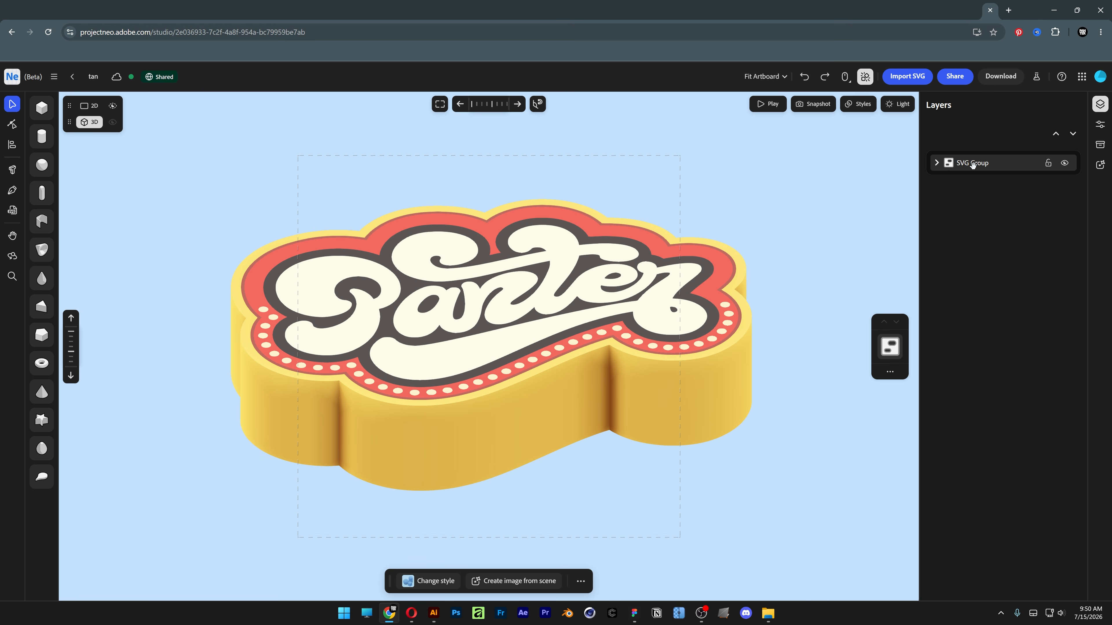
click(937, 164)
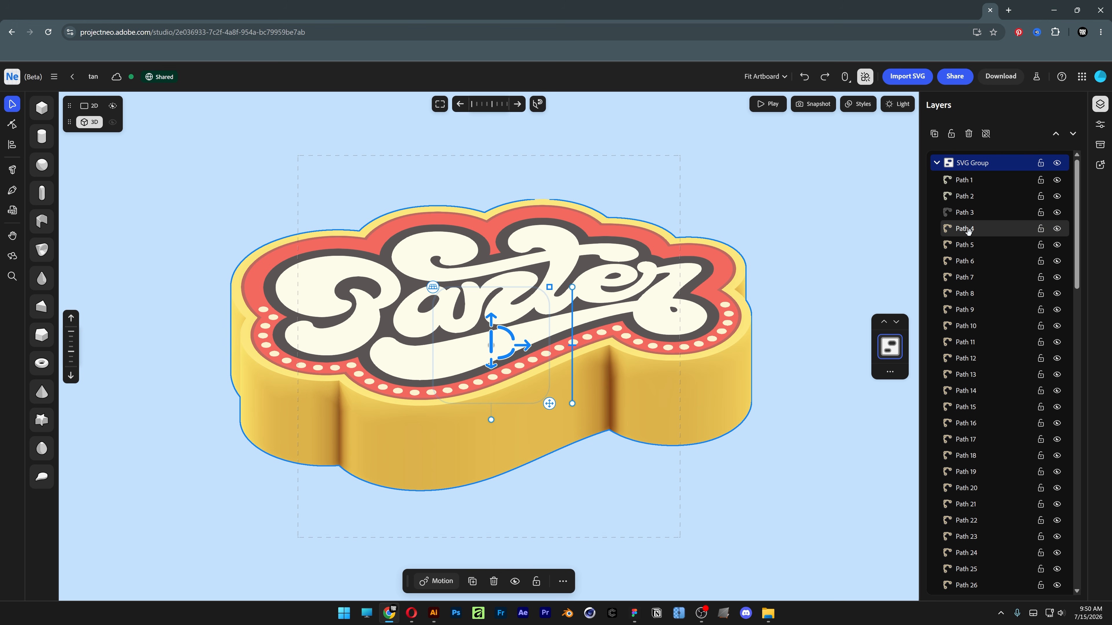
scroll(969, 263, down, 20)
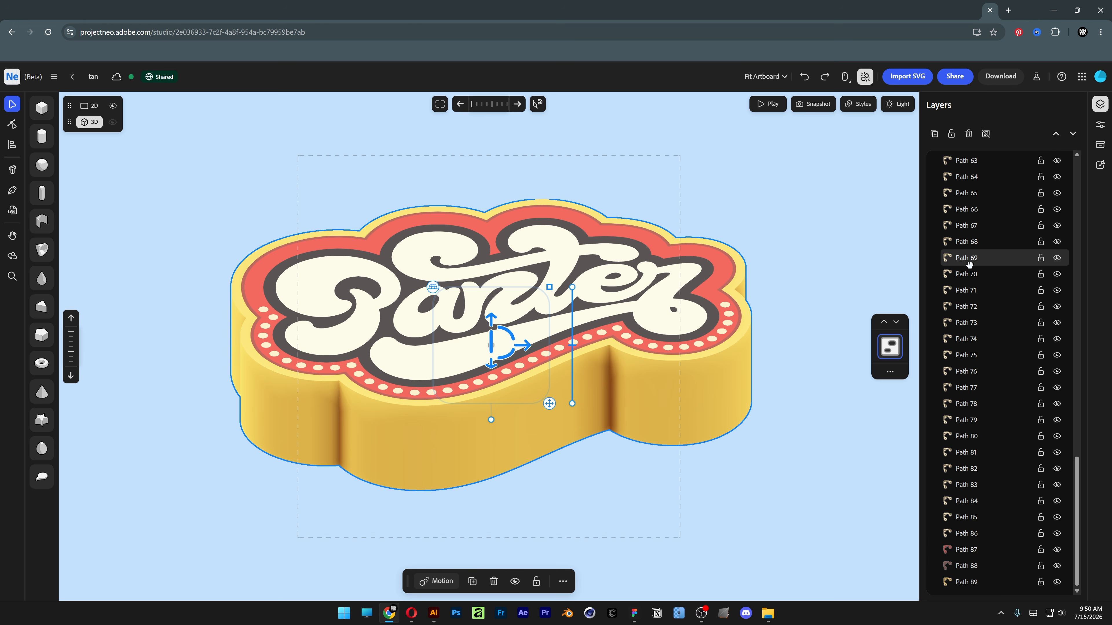
scroll(969, 283, up, 20)
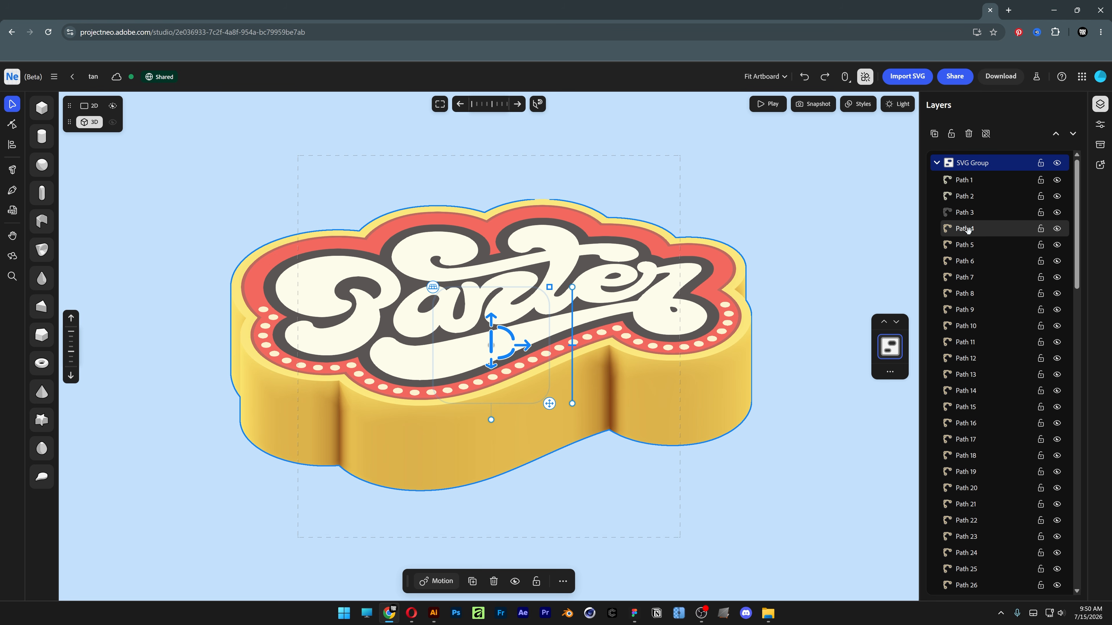
Group the cream bulb dots, Path 4 through Path 86, into a nested group inside the SVG Group
click(966, 228)
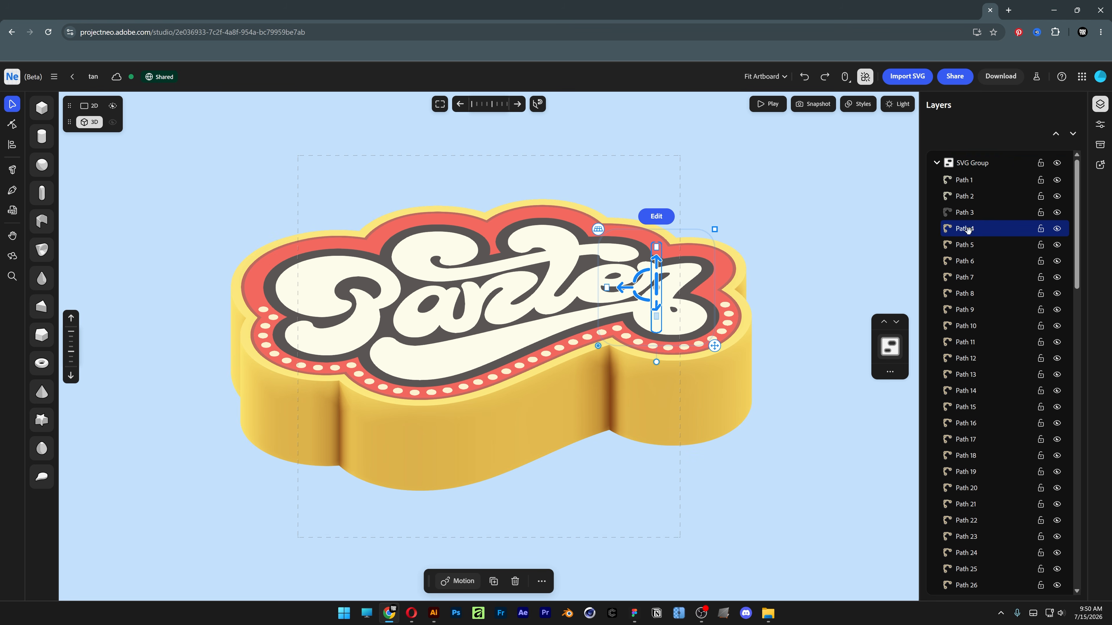
shift+click(967, 261)
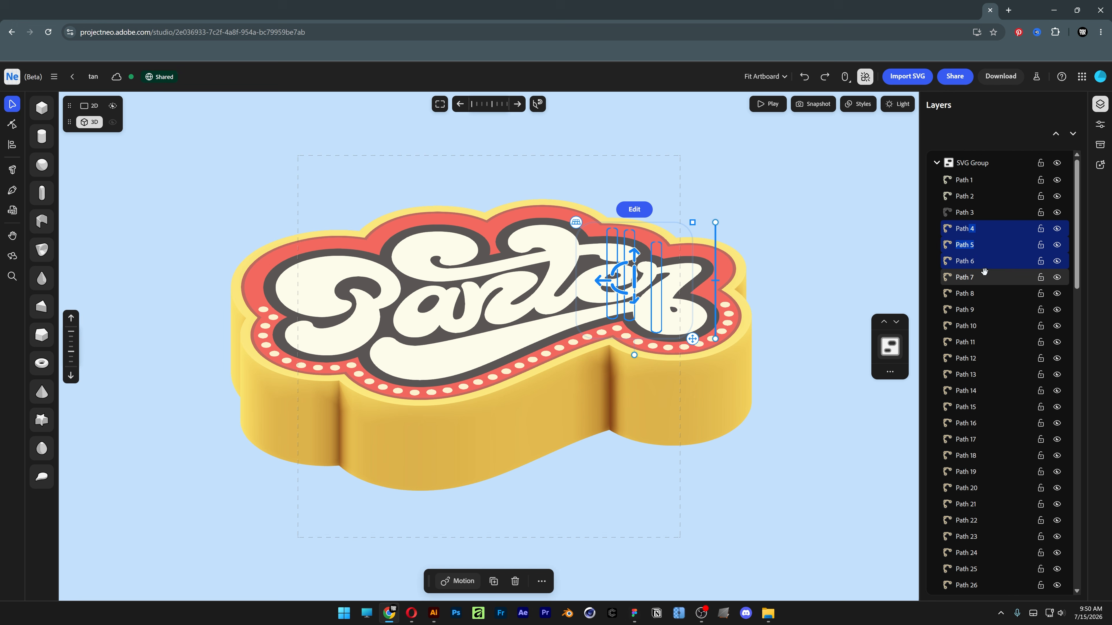
shift+click(970, 277)
shift+click(980, 293)
shift+click(970, 326)
shift+click(970, 342)
shift+click(970, 390)
shift+click(980, 455)
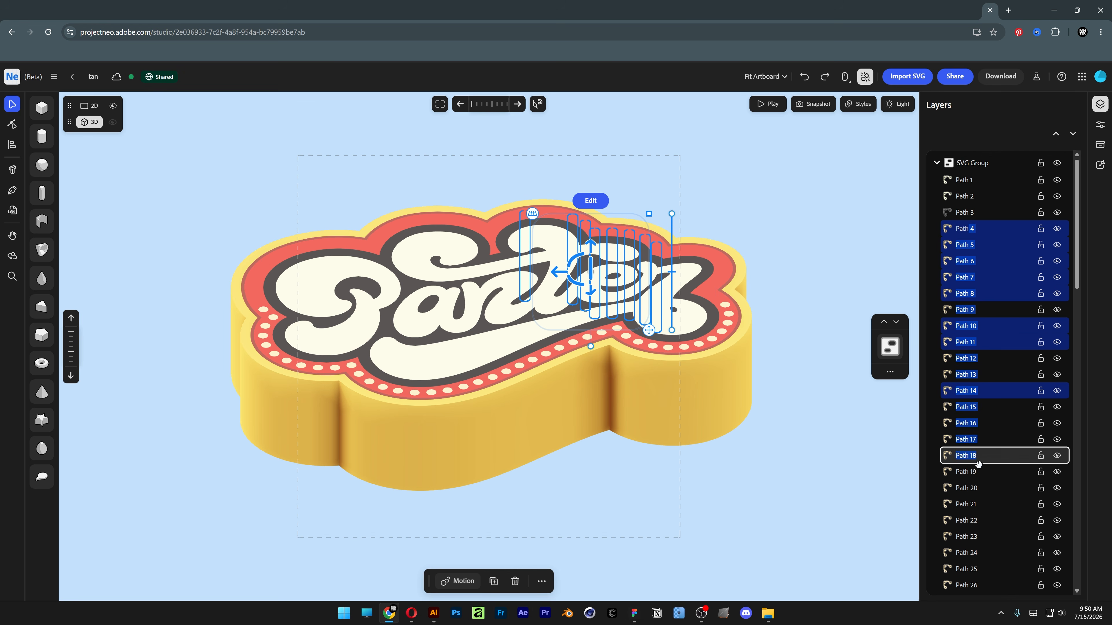
shift+click(977, 488)
shift+click(984, 440)
shift+click(988, 425)
shift+click(989, 408)
shift+click(990, 375)
shift+click(989, 357)
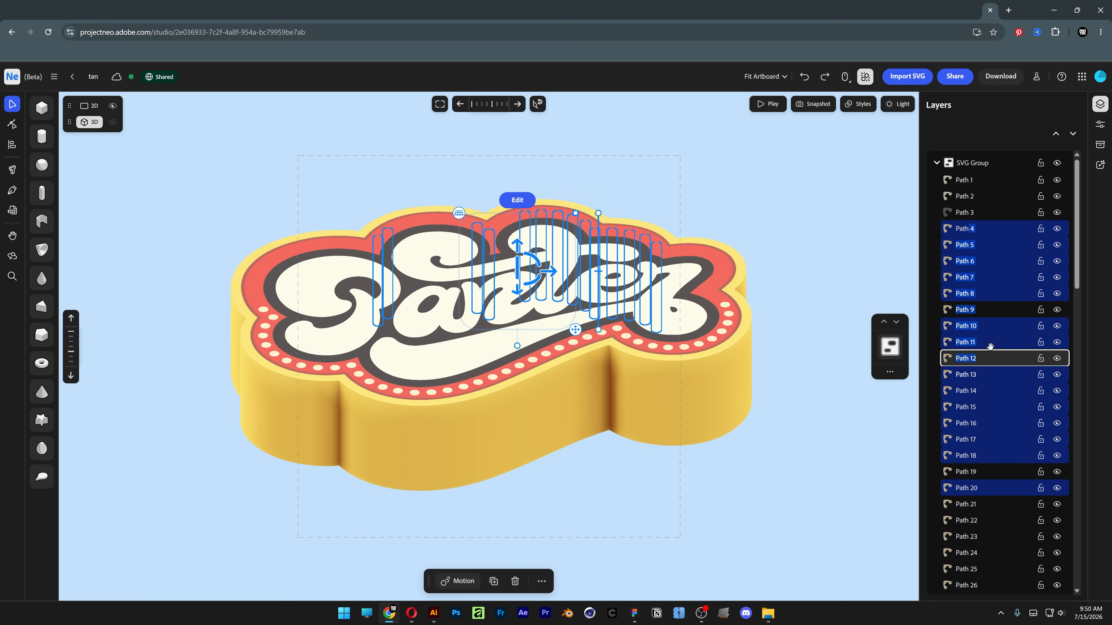
shift+click(989, 310)
shift+click(999, 258)
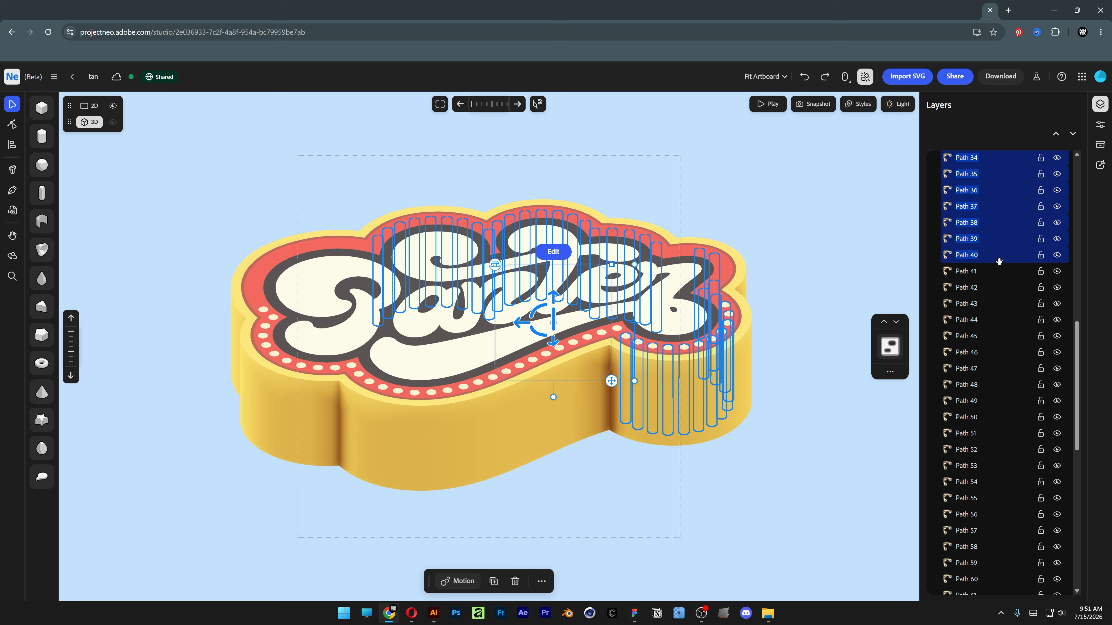
shift+click(1001, 274)
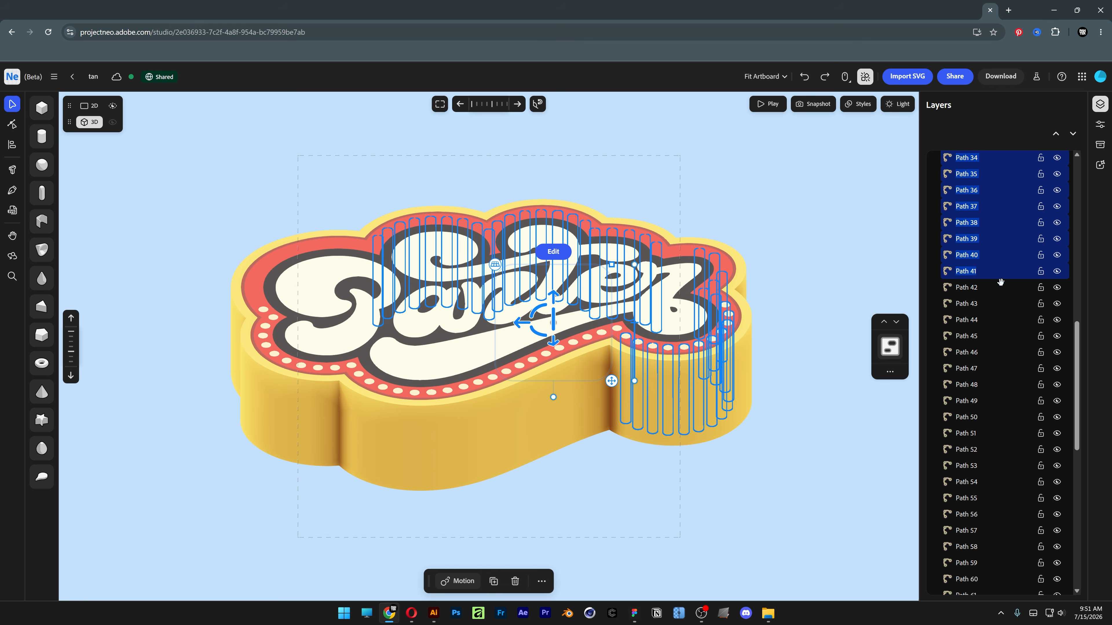
shift+click(1000, 290)
shift+click(999, 319)
shift+click(999, 303)
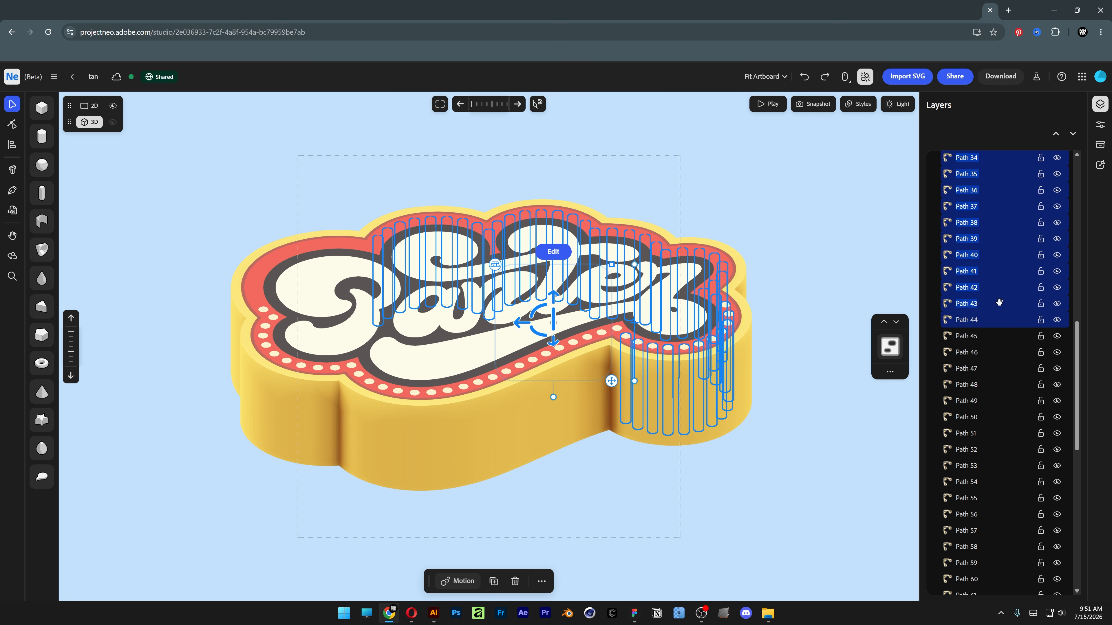
shift+click(997, 335)
shift+click(994, 352)
shift+click(992, 385)
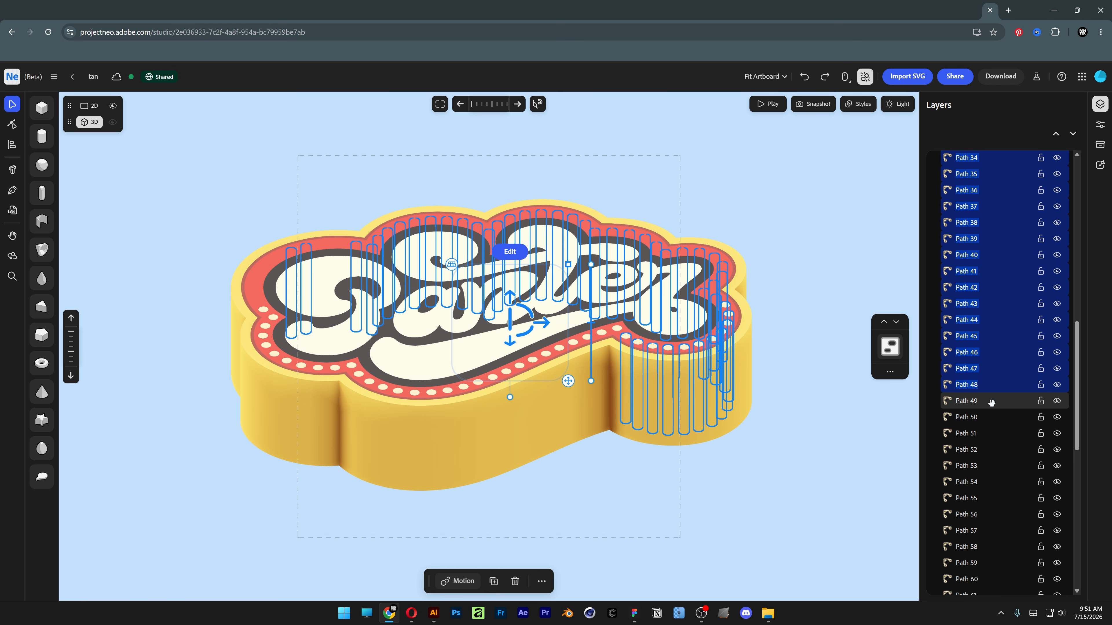
shift+click(992, 401)
shift+click(991, 417)
shift+click(990, 433)
shift+click(990, 450)
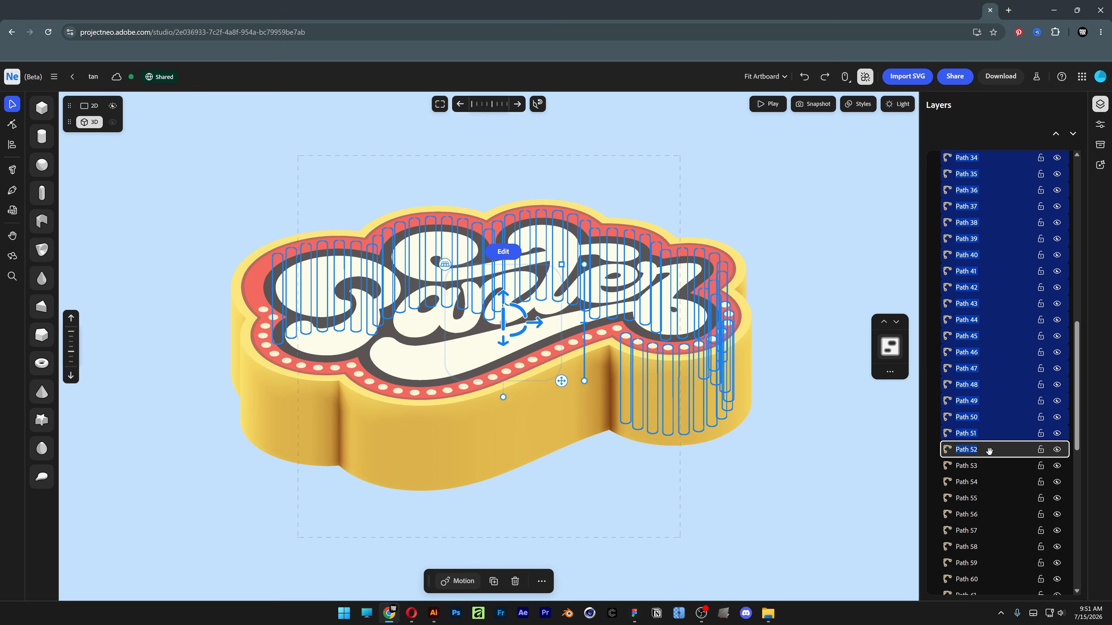
shift+click(988, 467)
shift+click(989, 482)
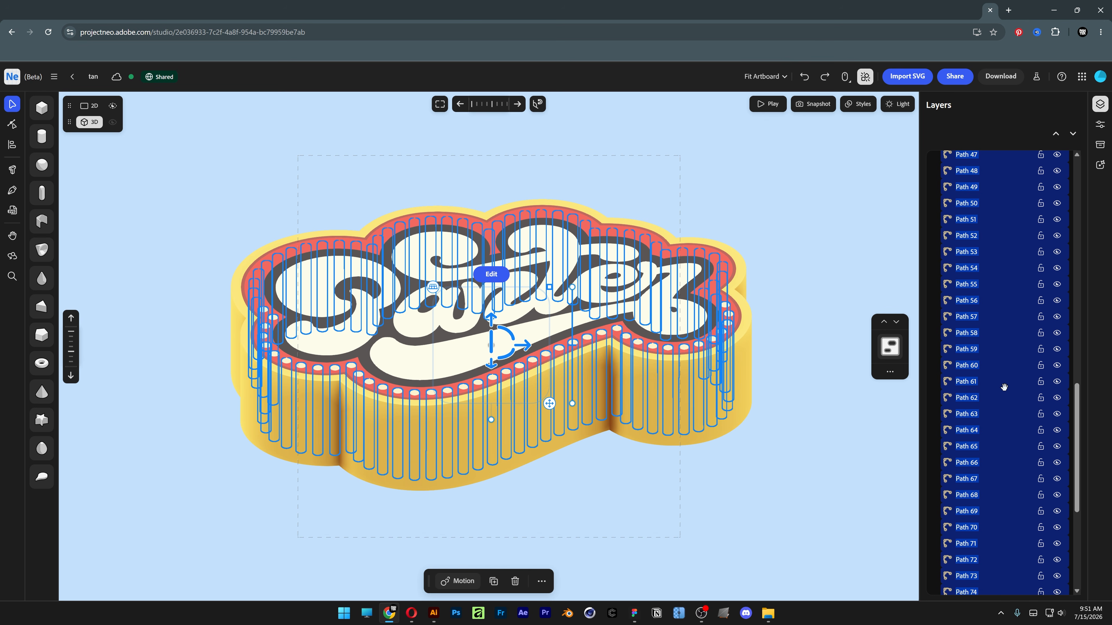
scroll(1004, 387, up, 5)
scroll(1004, 387, up, 7)
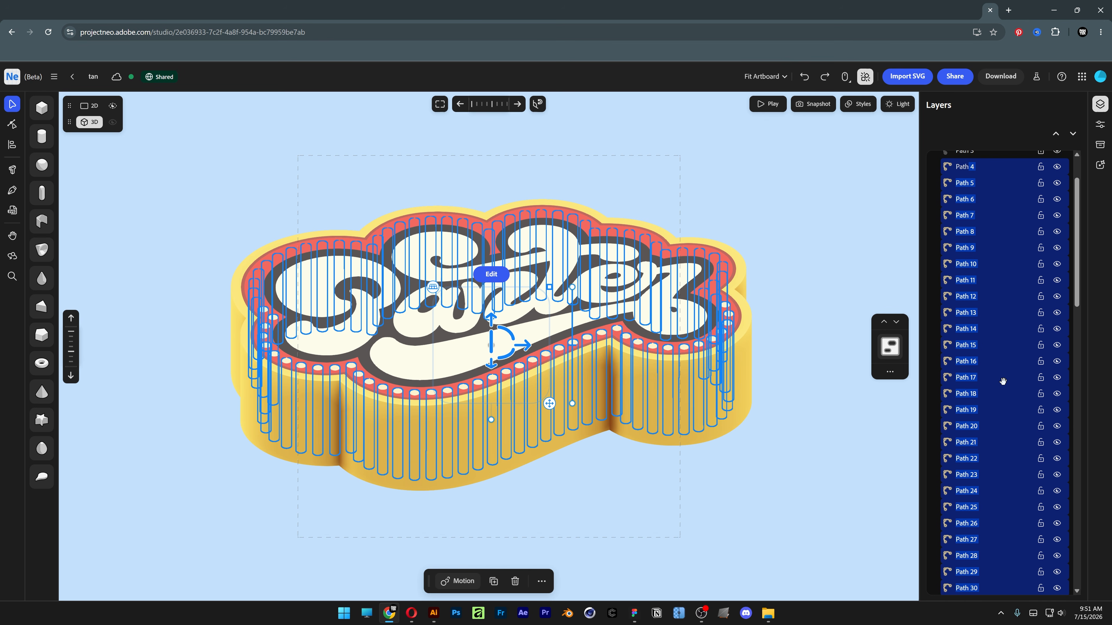
key(ctrl+g)
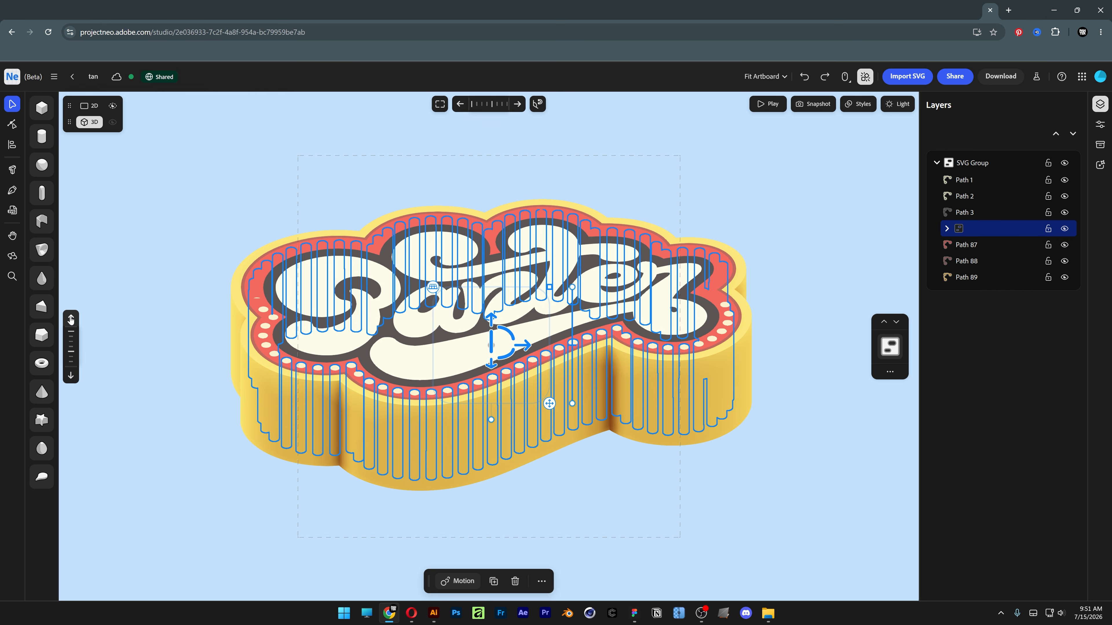
Shorten the extrusion of the grouped bulb dots to a thin layer and raise them above the sign's face
click(71, 318)
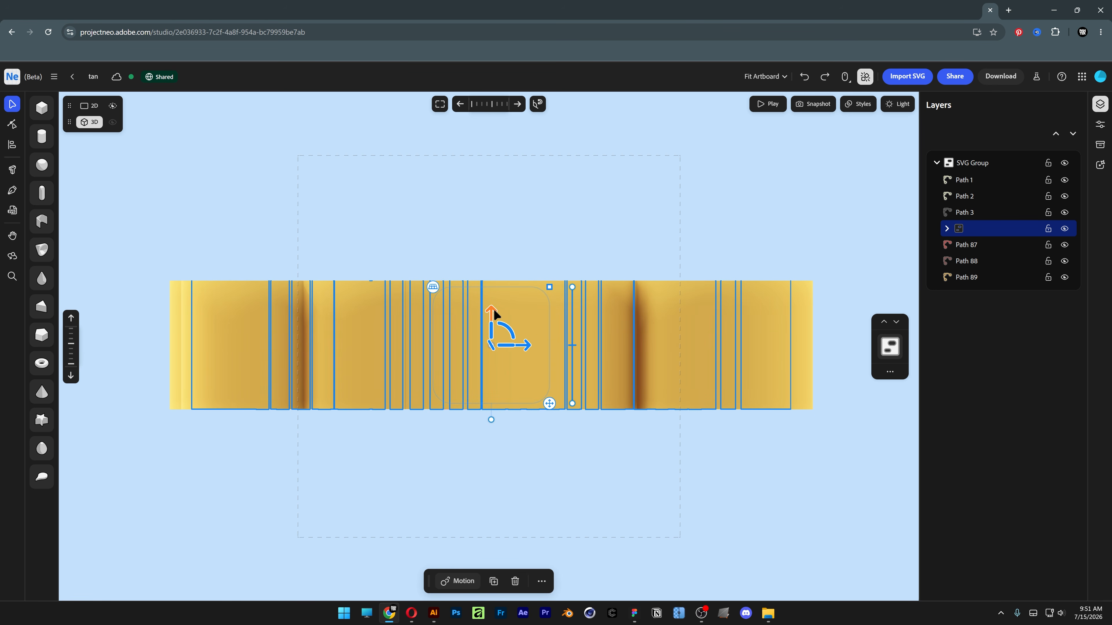
drag(493, 309, 493, 305)
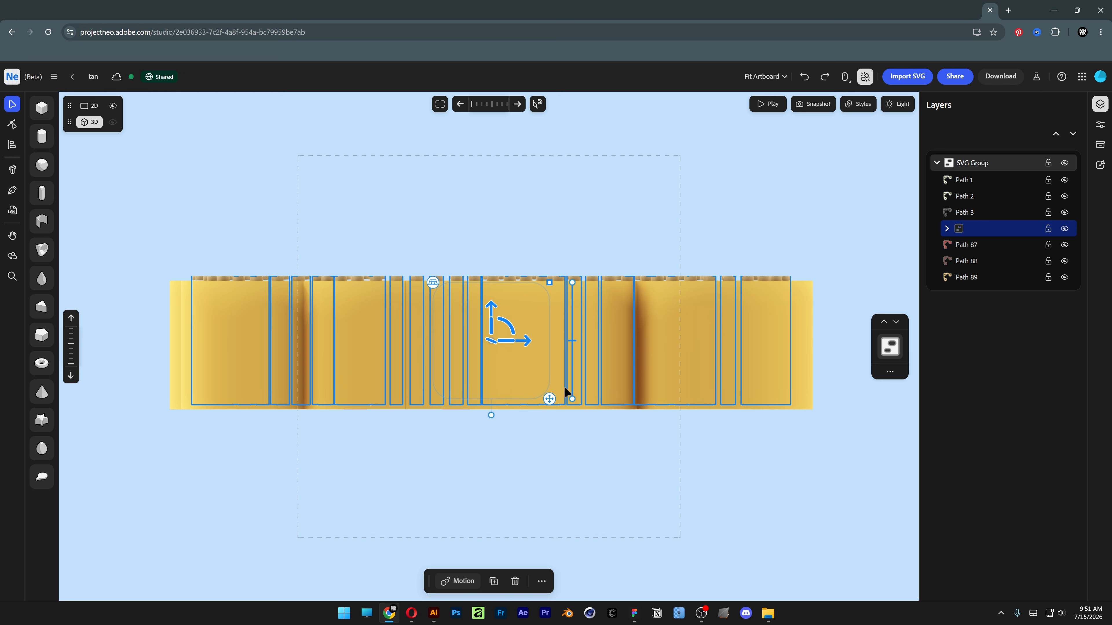
drag(572, 396, 577, 299)
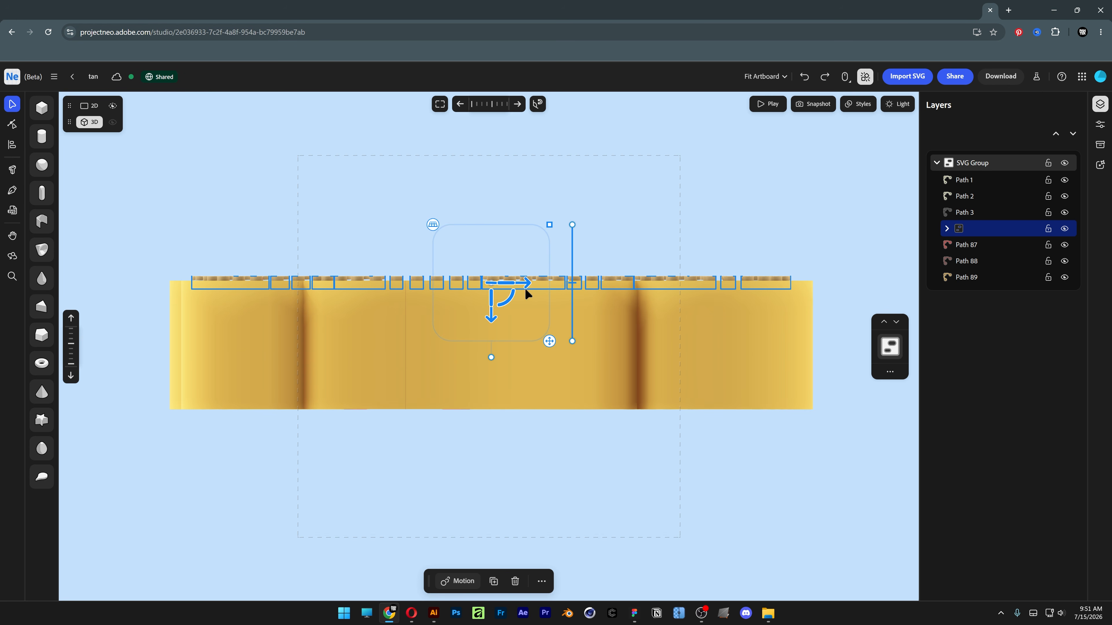
drag(495, 289, 492, 313)
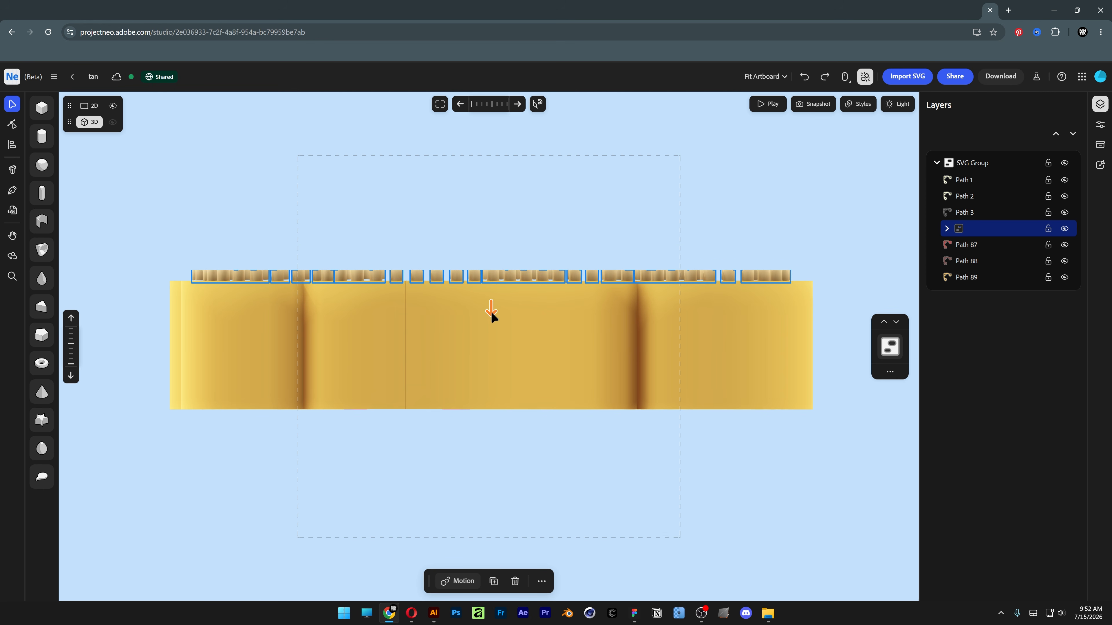
Reduce the height of Path 89, the yellow outer shape, to a thin slab at the sign's base
click(974, 280)
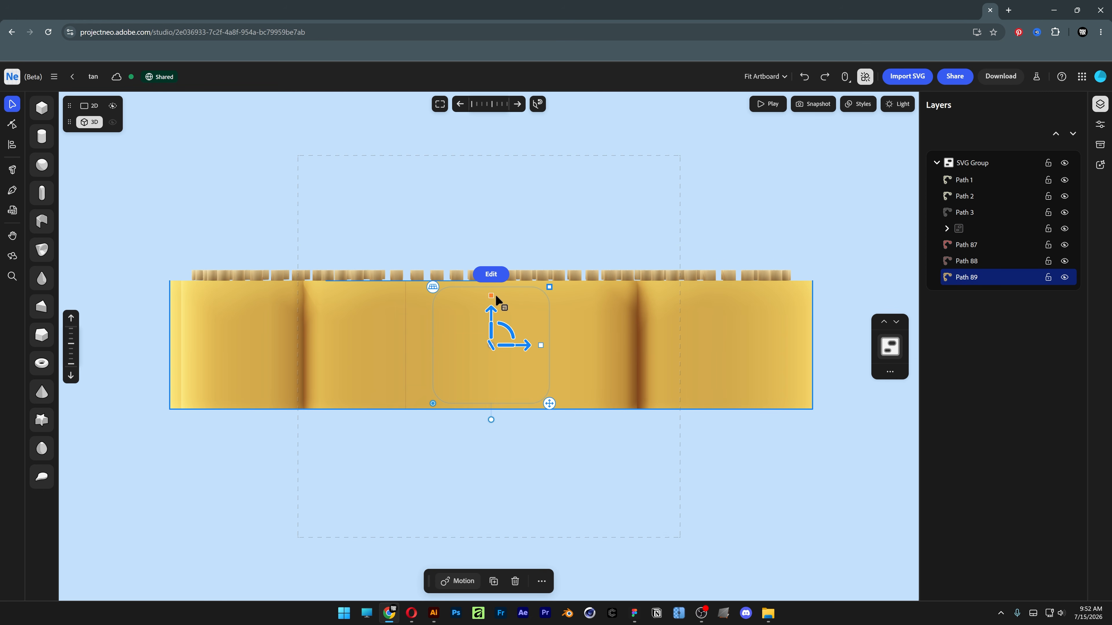
drag(491, 296, 490, 396)
click(691, 397)
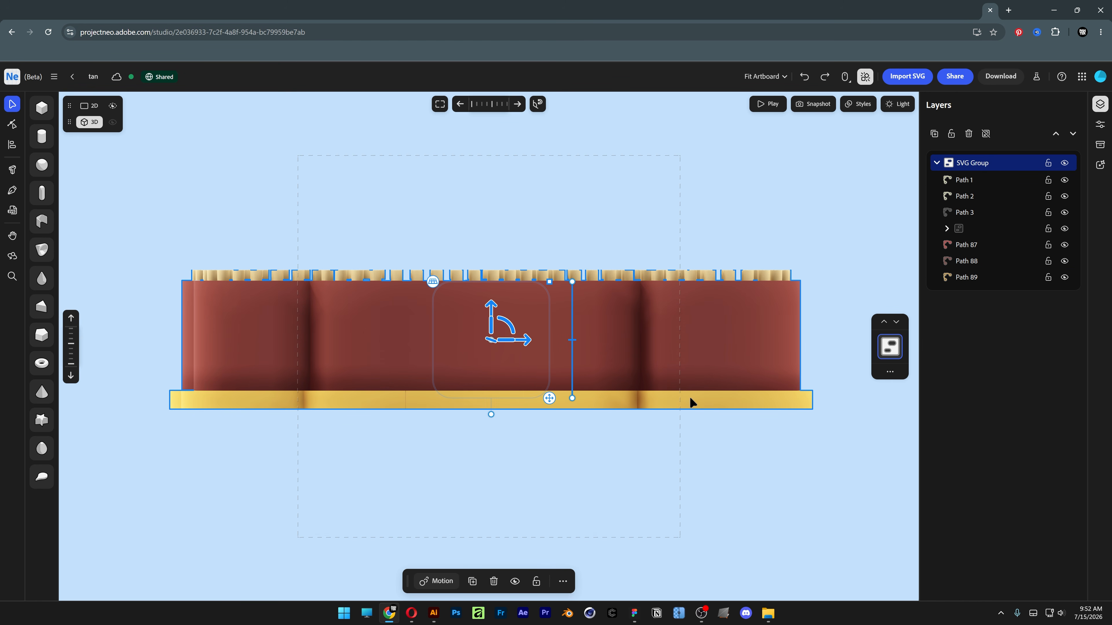
click(761, 222)
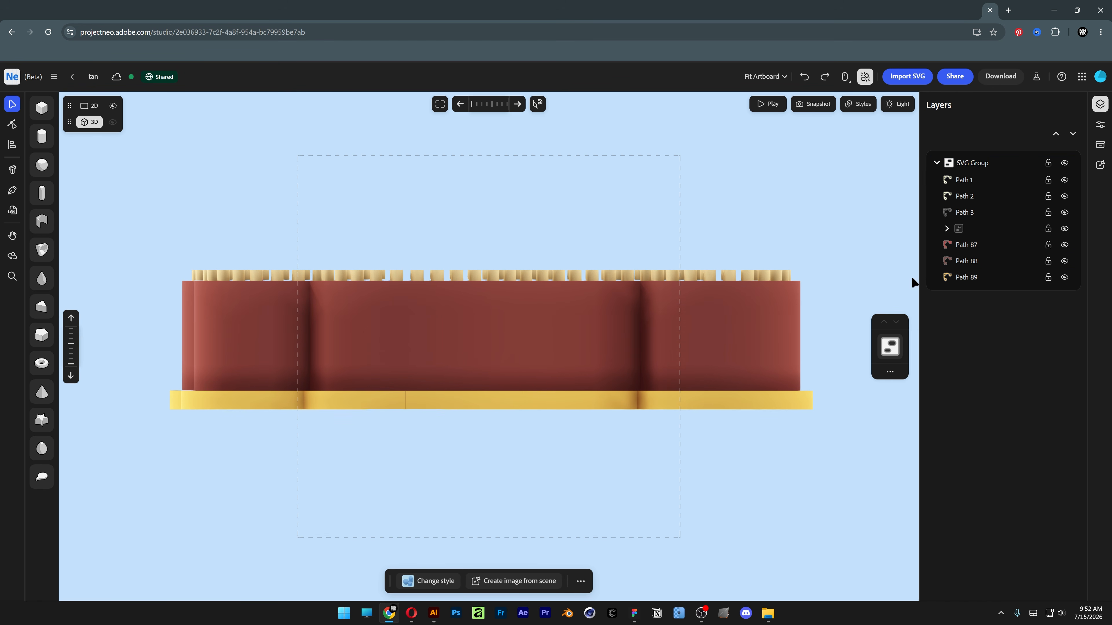
Reduce the height of Path 88, the dark red layer, and shorten Path 87 so the bright red layer rises slightly above it
click(973, 259)
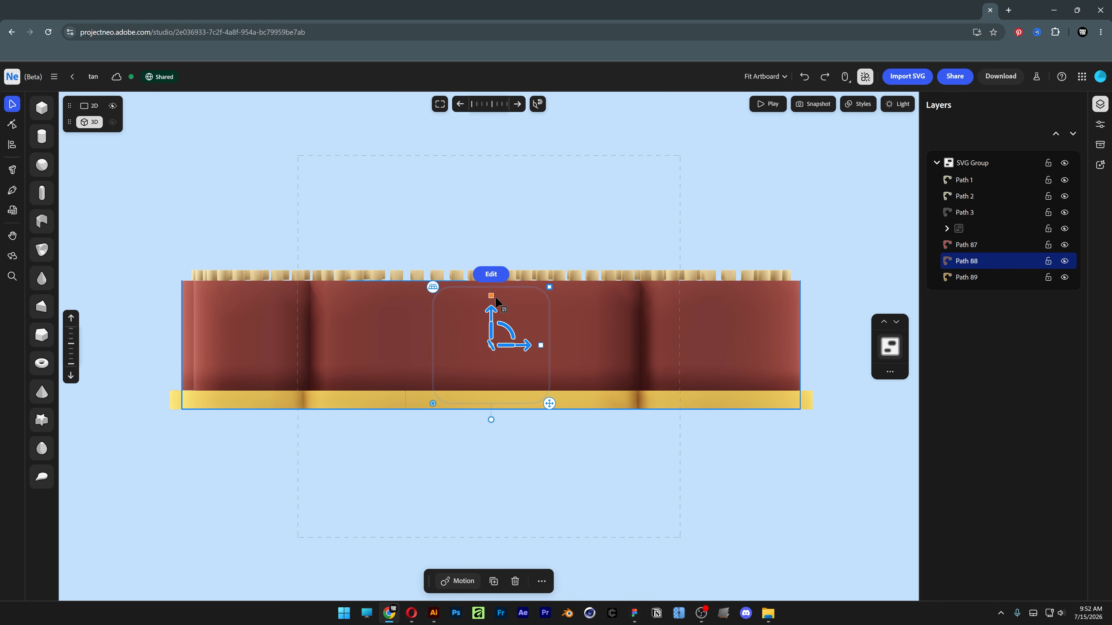
drag(496, 301, 491, 363)
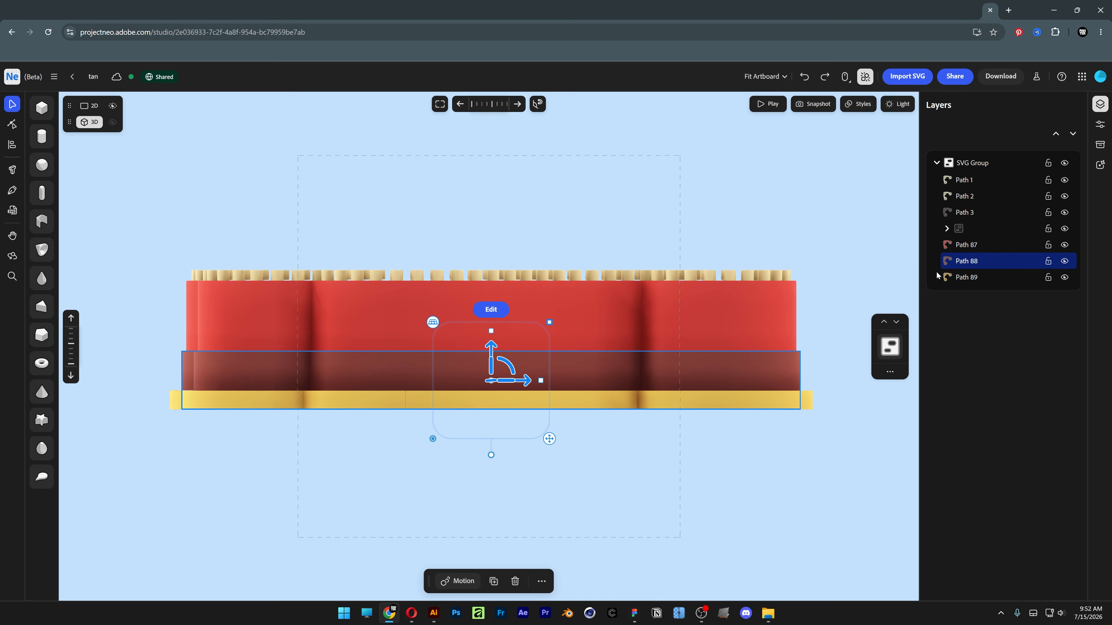
click(967, 244)
drag(491, 303, 488, 328)
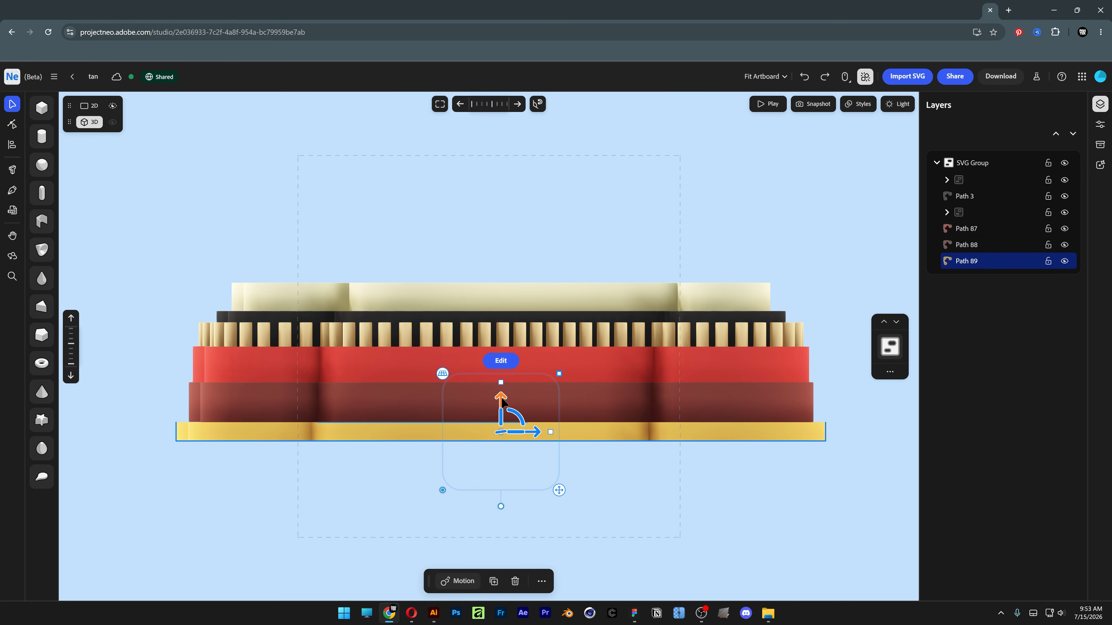
Raise Path 89 to the middle of Path 88's height, and heighten Path 87 and shift it down to centre it on the yellow layer
drag(503, 402, 505, 383)
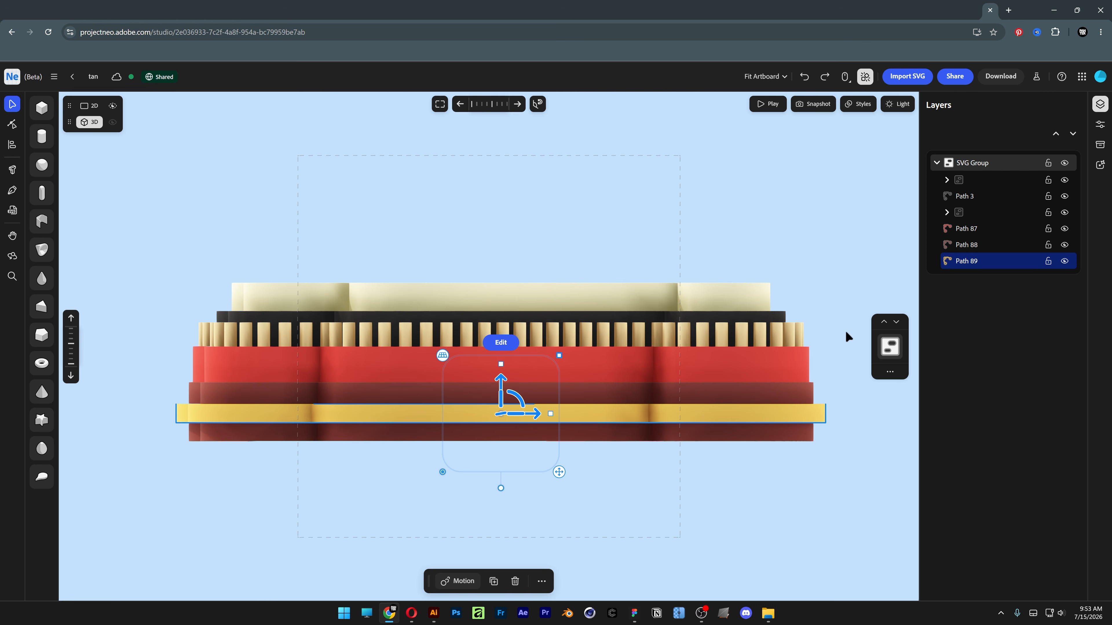
click(980, 230)
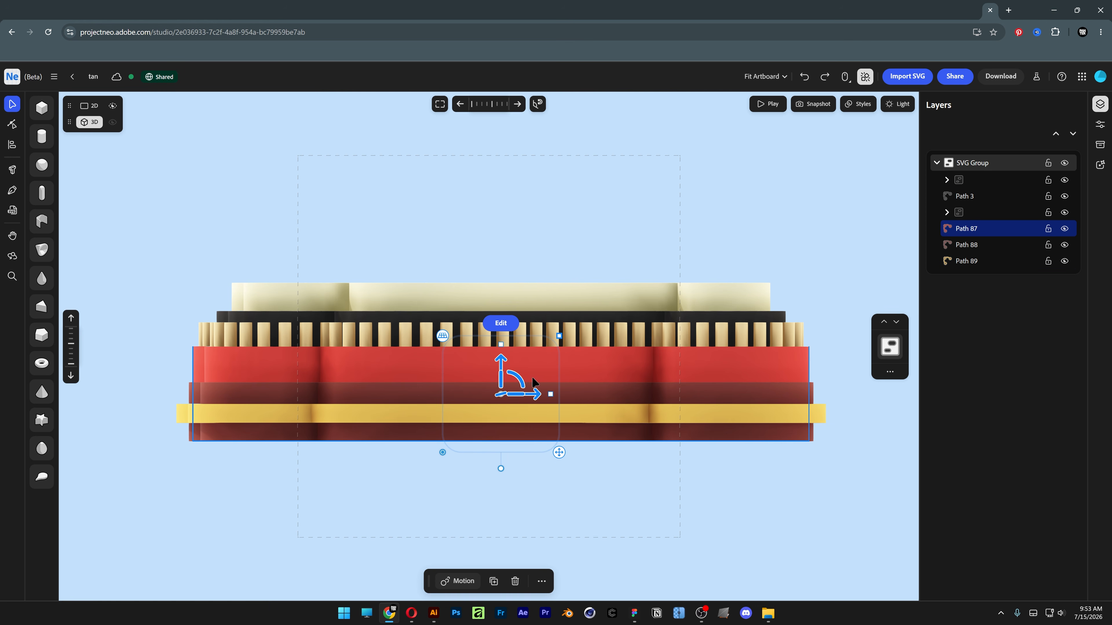
drag(501, 345, 502, 294)
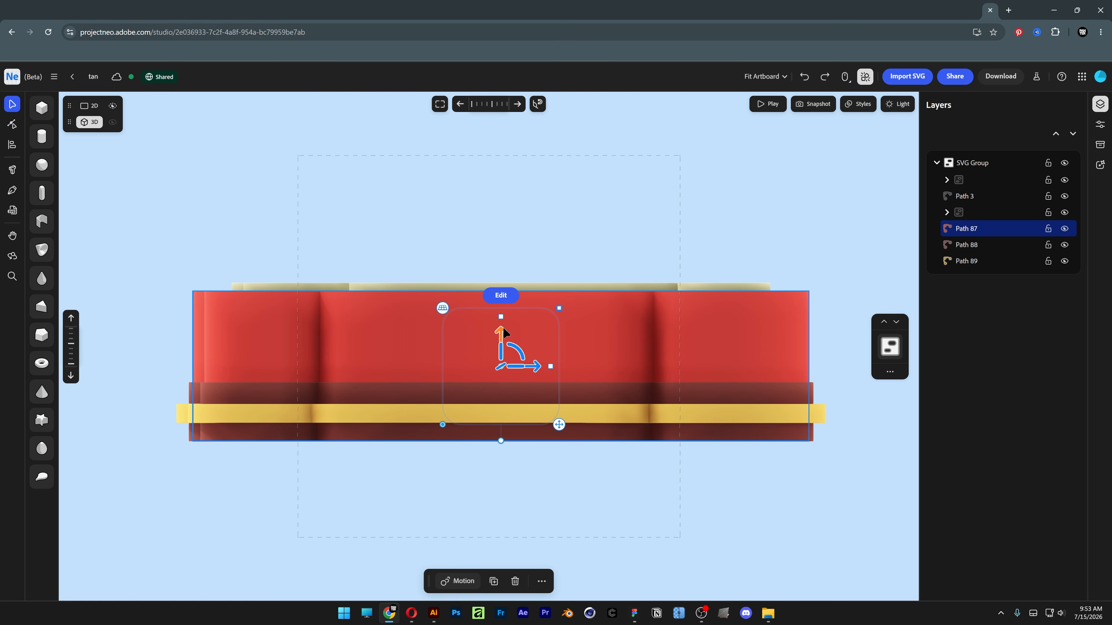
drag(503, 358, 501, 378)
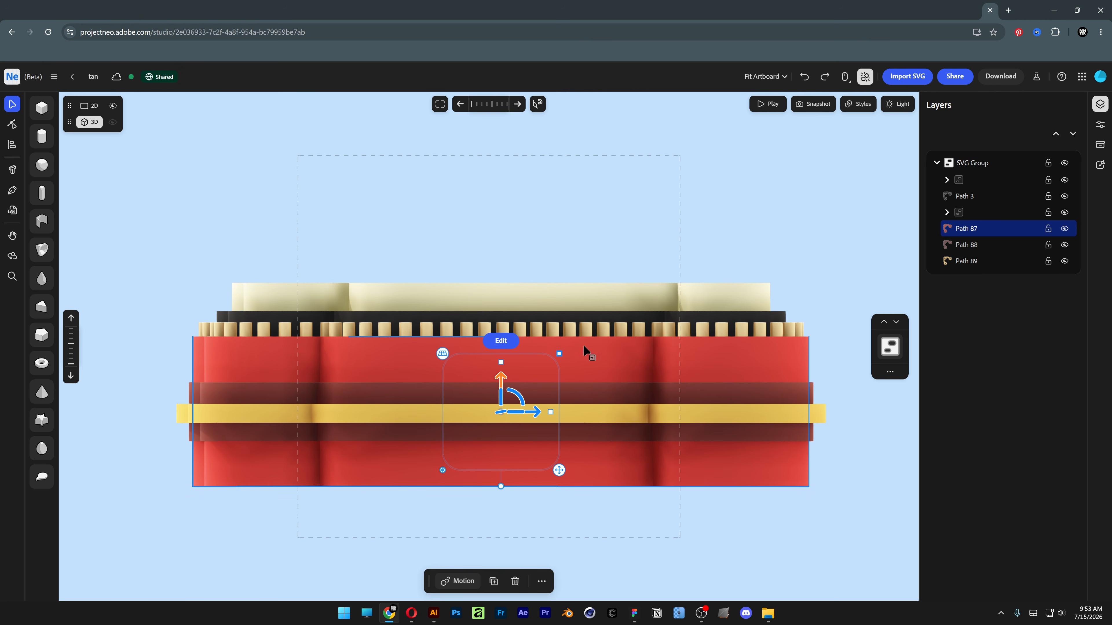
Extend the grouped bulb dots downward through the red layer so they protrude from both faces, and turn the sign to its front
click(582, 330)
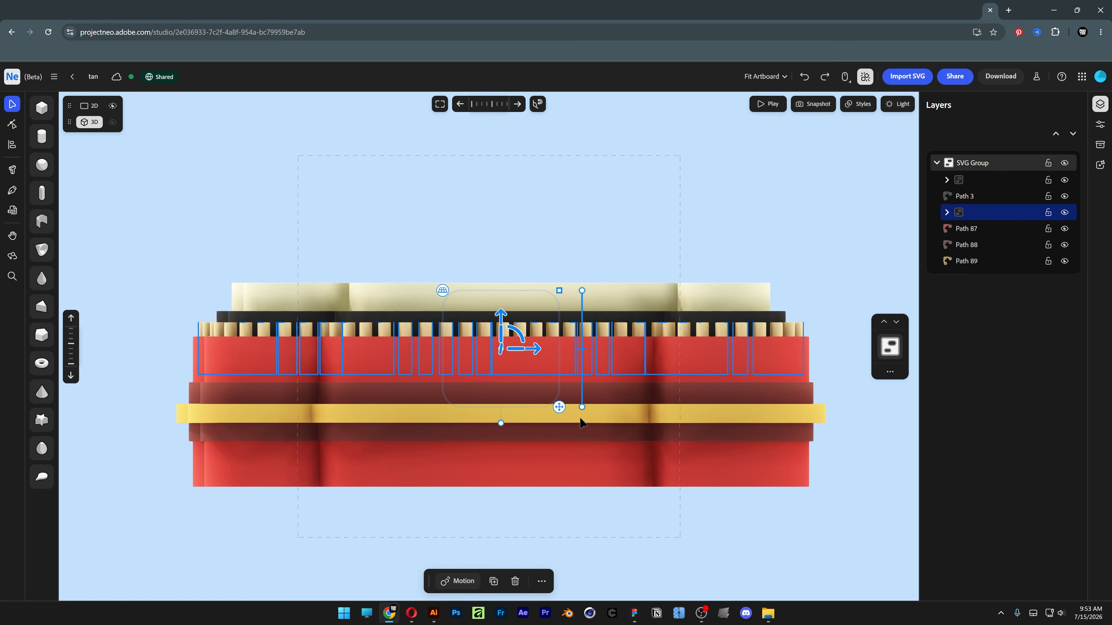
drag(577, 408, 567, 455)
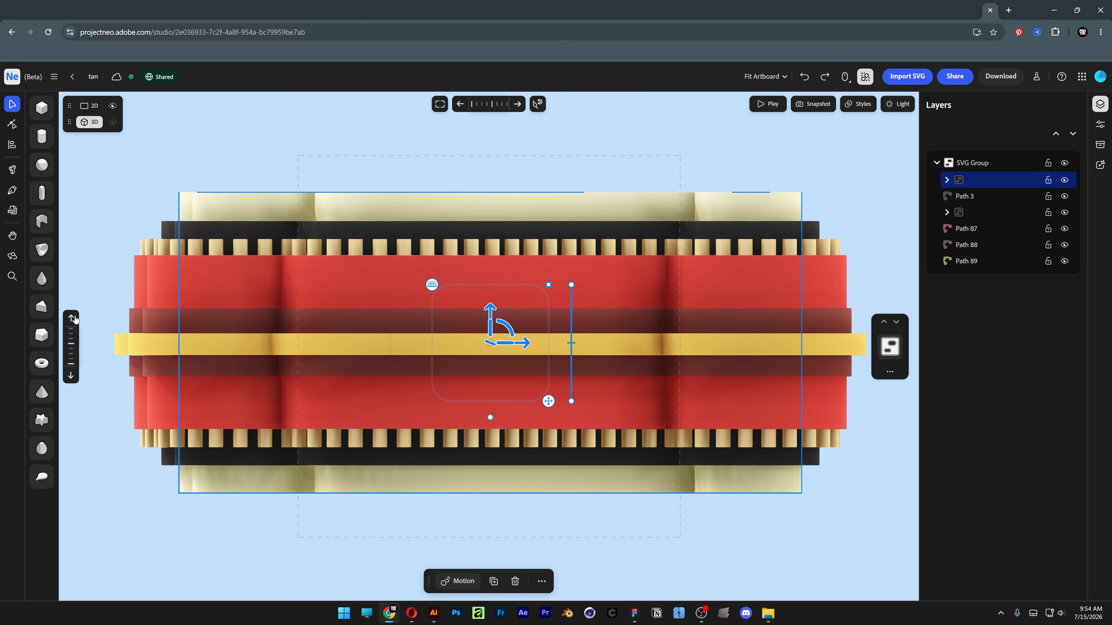
click(71, 375)
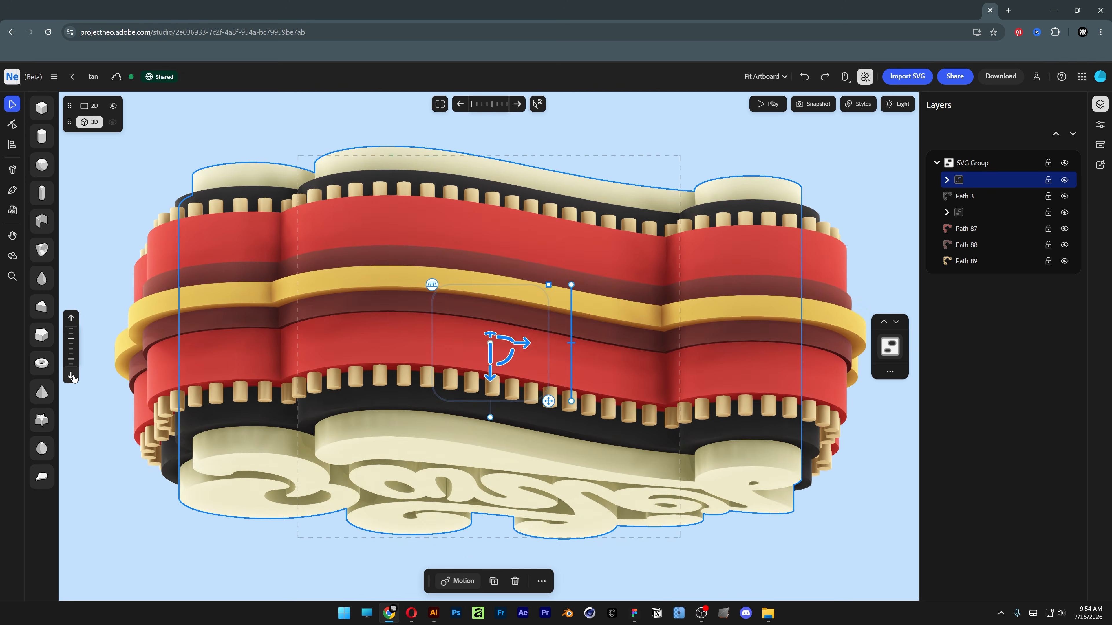
click(71, 375)
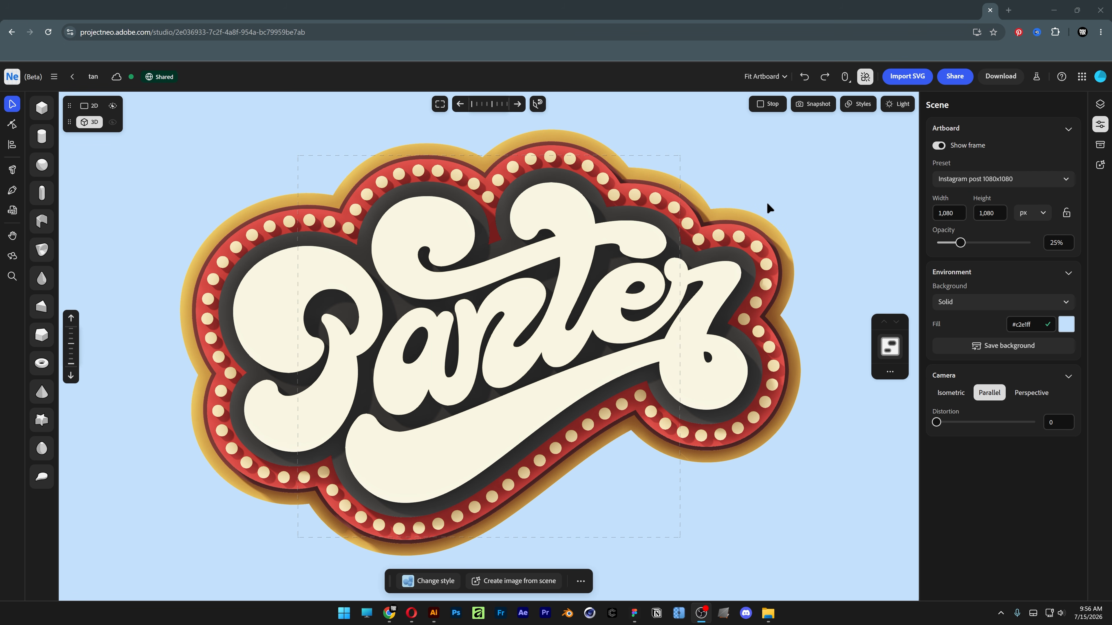
Add a Wobble motion to Path 3, the black backing, with an amplitude of 0.004 and a cycle time of 2.9
click(1100, 105)
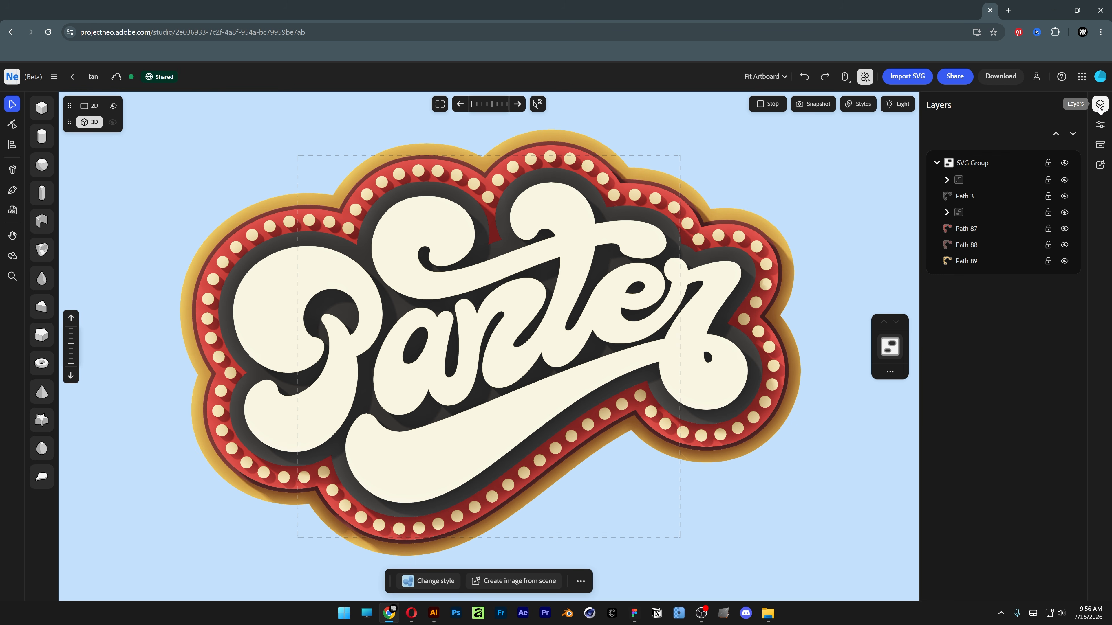
click(972, 198)
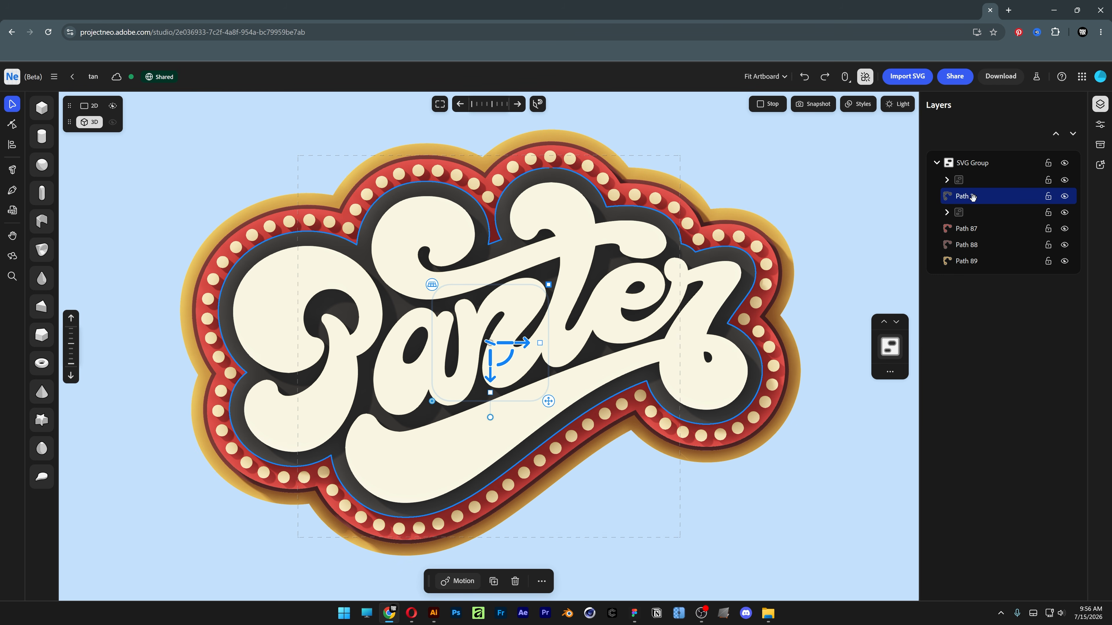
click(1099, 127)
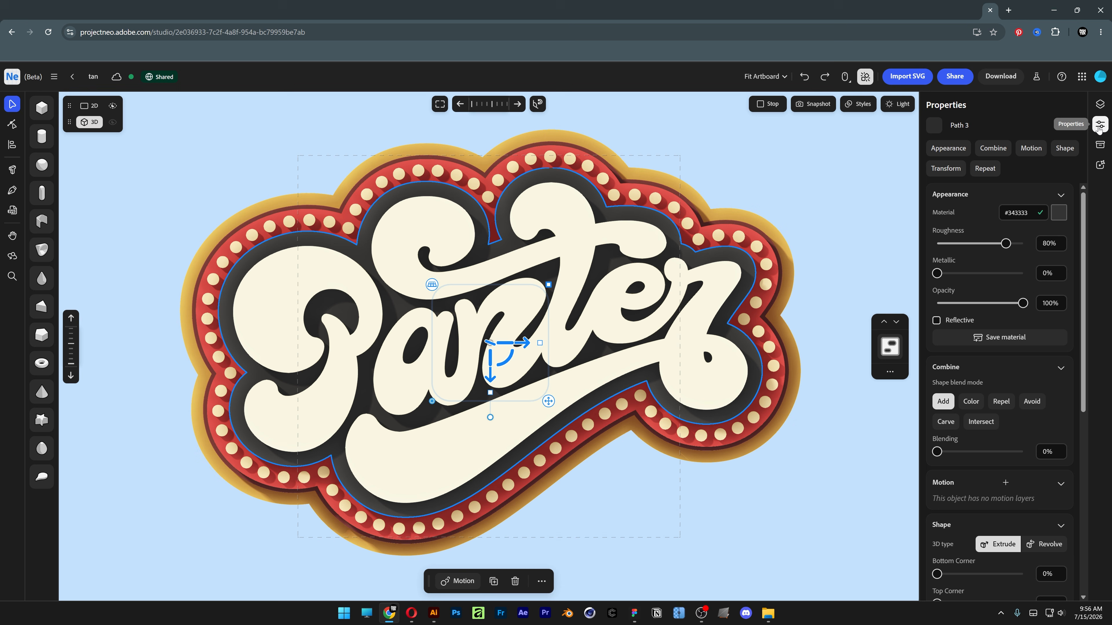
click(1029, 148)
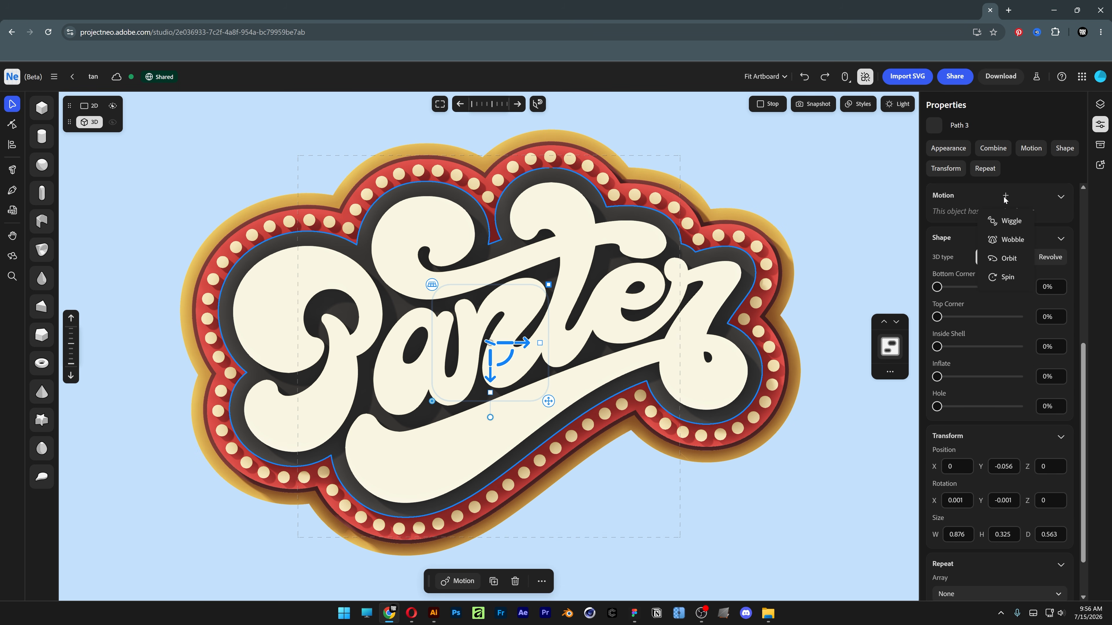
click(1009, 241)
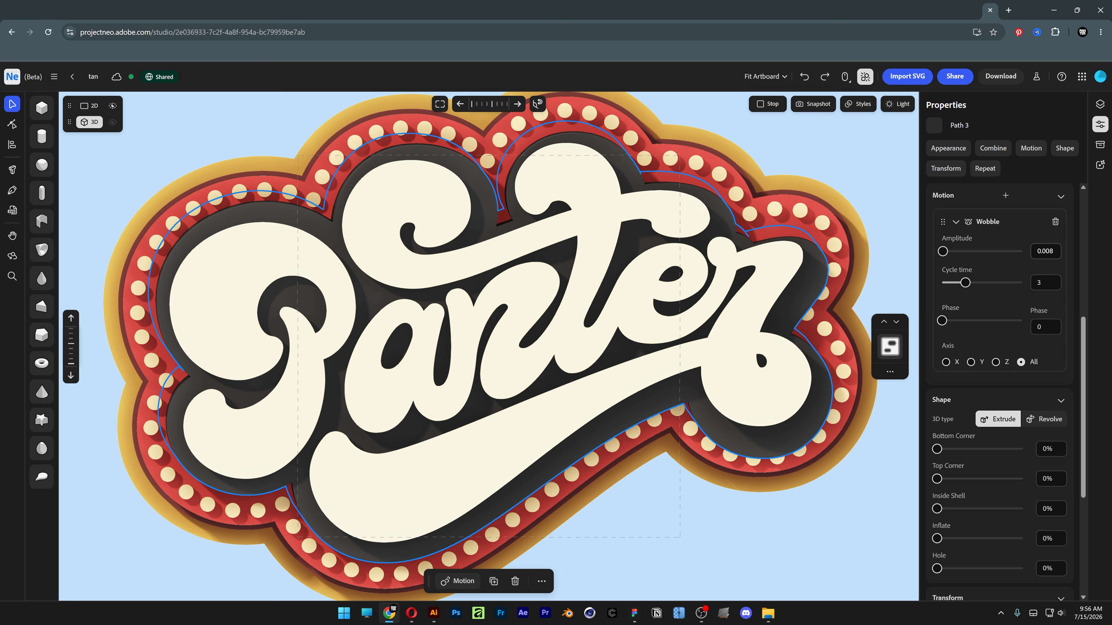
click(1050, 251)
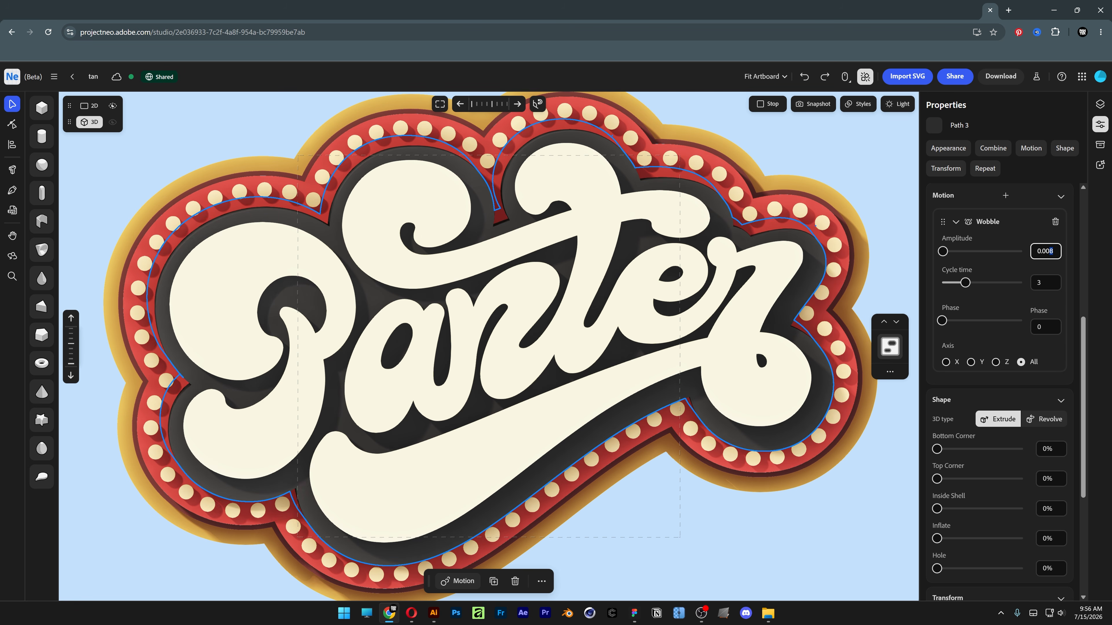
text(4)
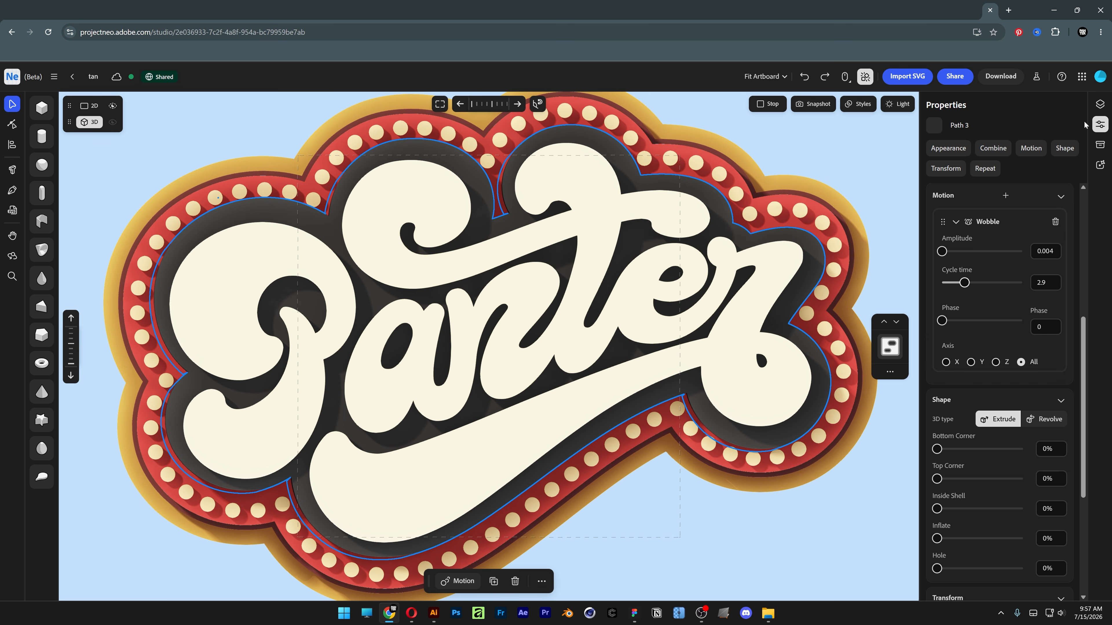
Add a Wobble motion to the nested group that holds the cream lettering
click(1099, 106)
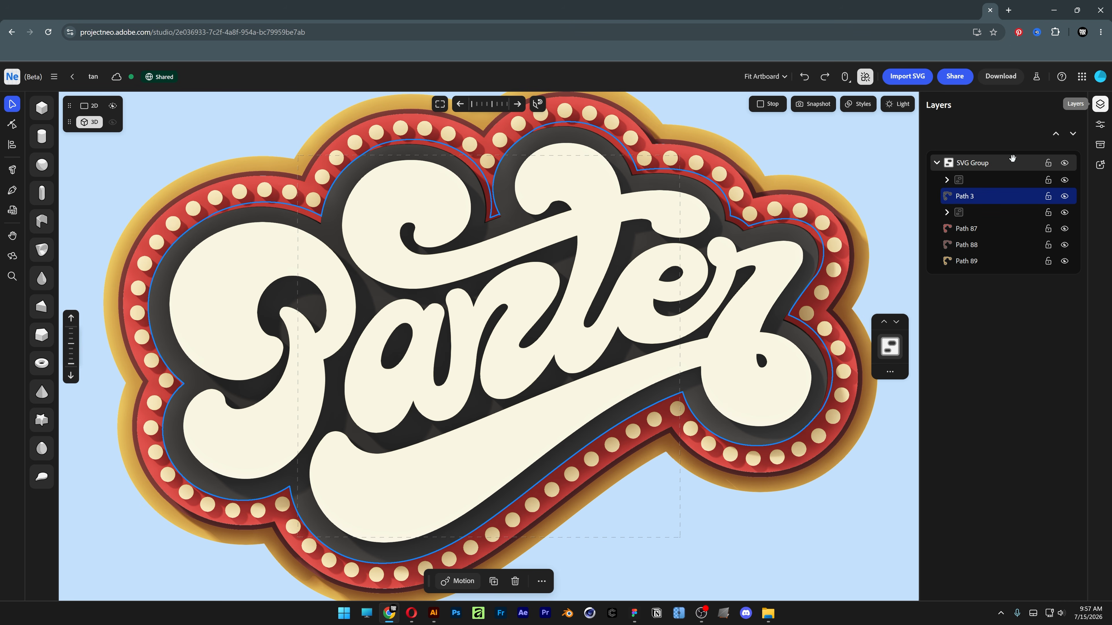
click(993, 180)
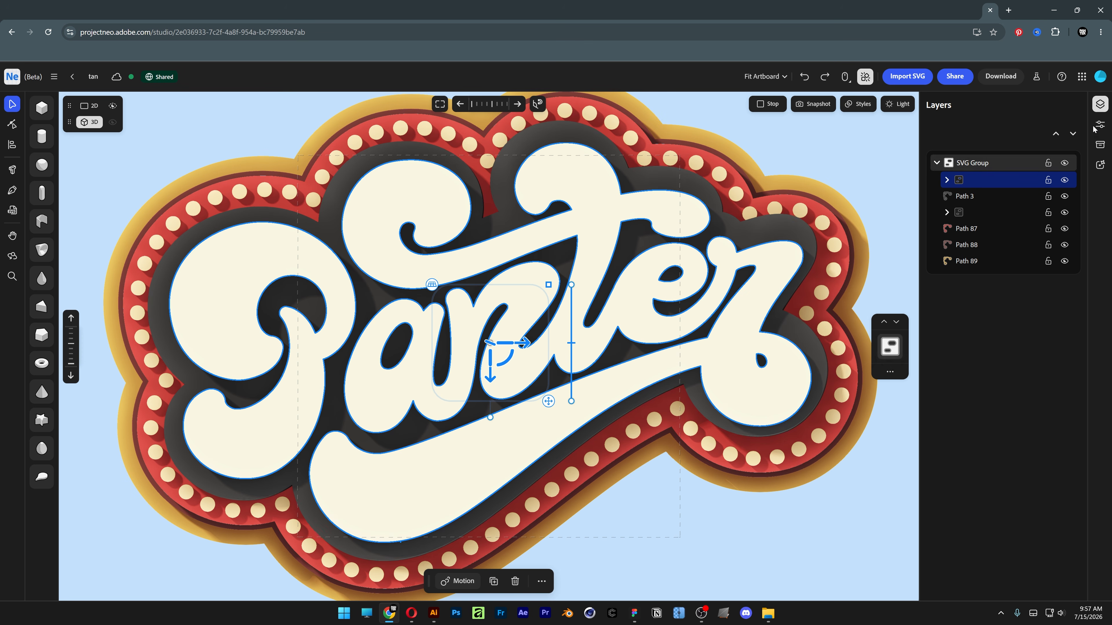
click(1098, 126)
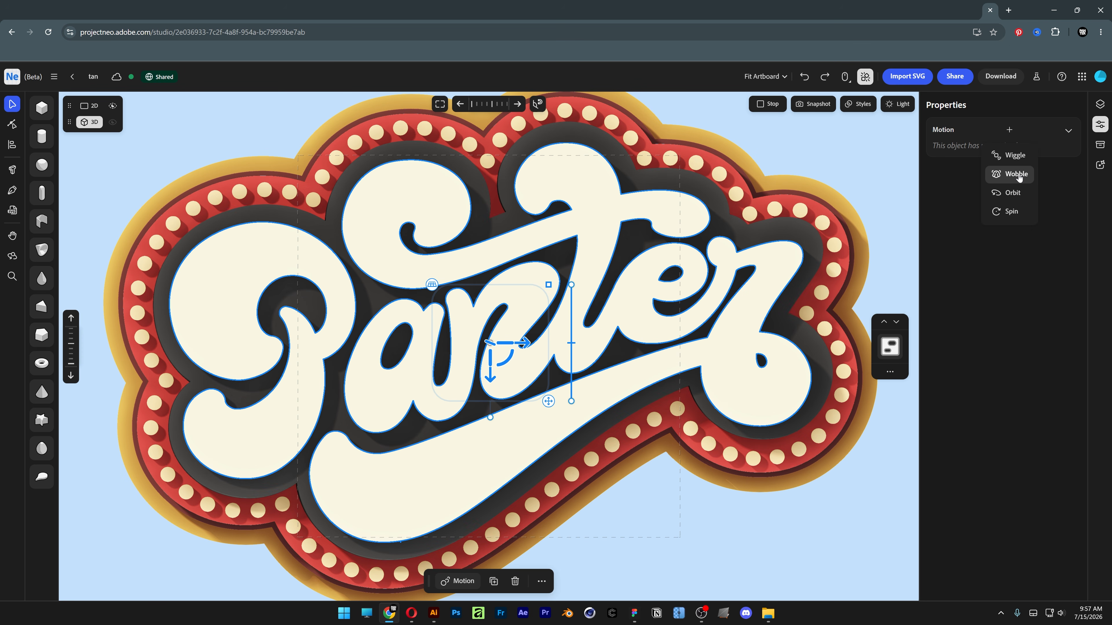
click(1016, 174)
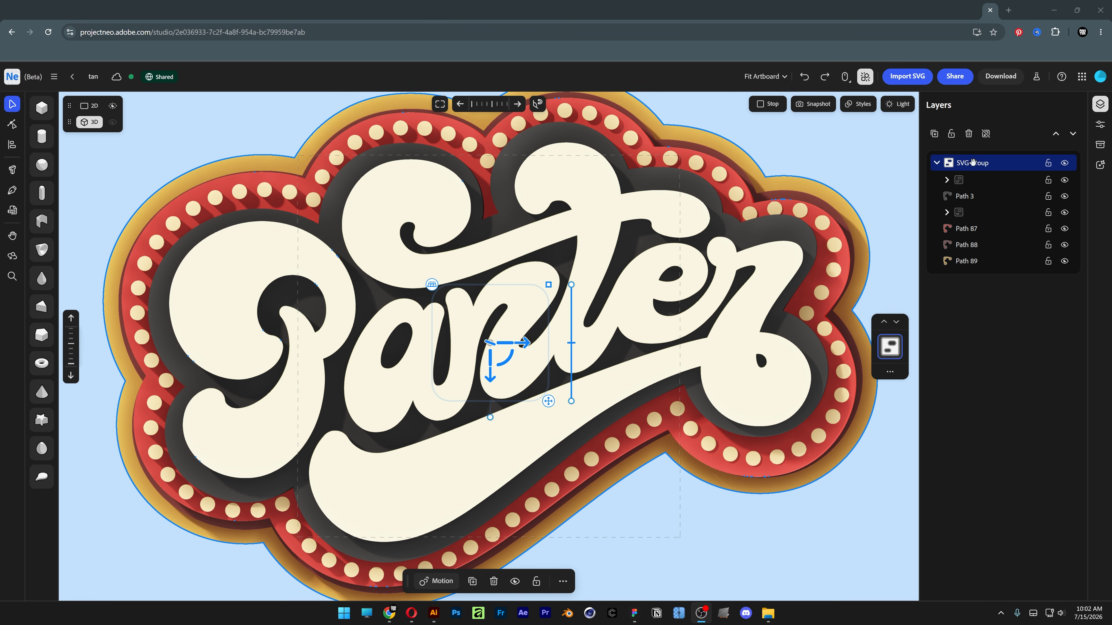
Add a Spin motion to the whole SVG Group around the Z axis with a cycle time of 8.5
click(1101, 125)
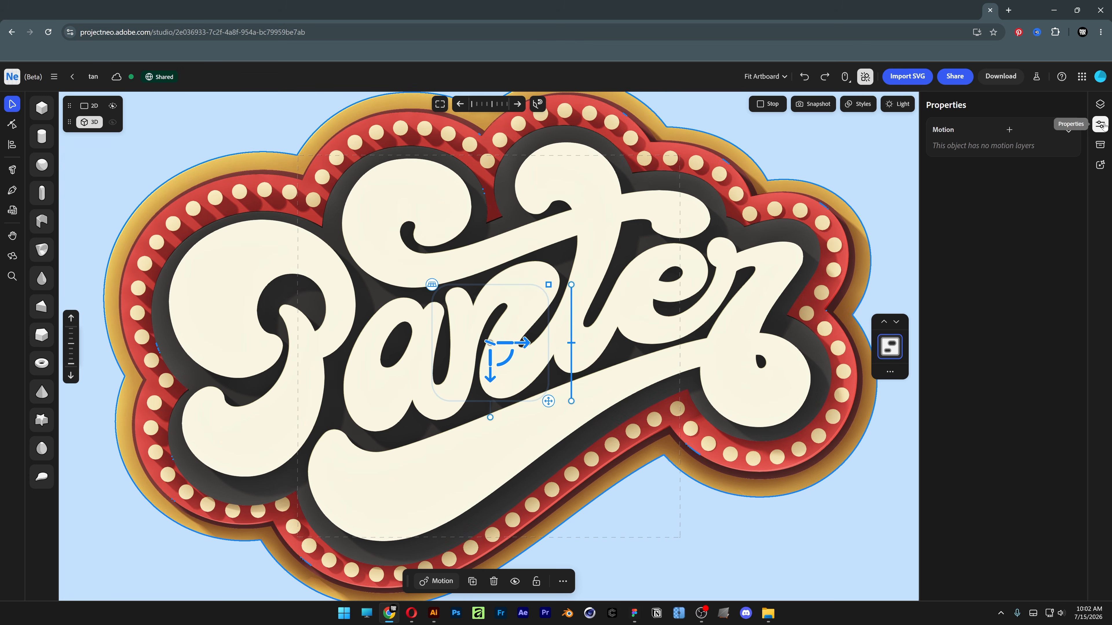
click(1009, 131)
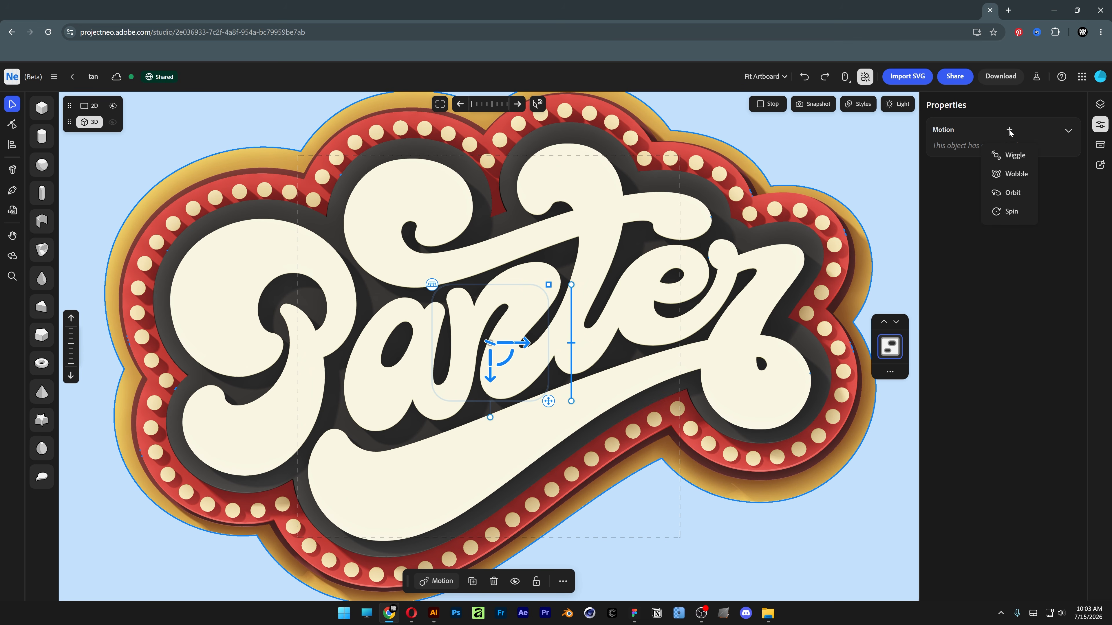
click(1013, 212)
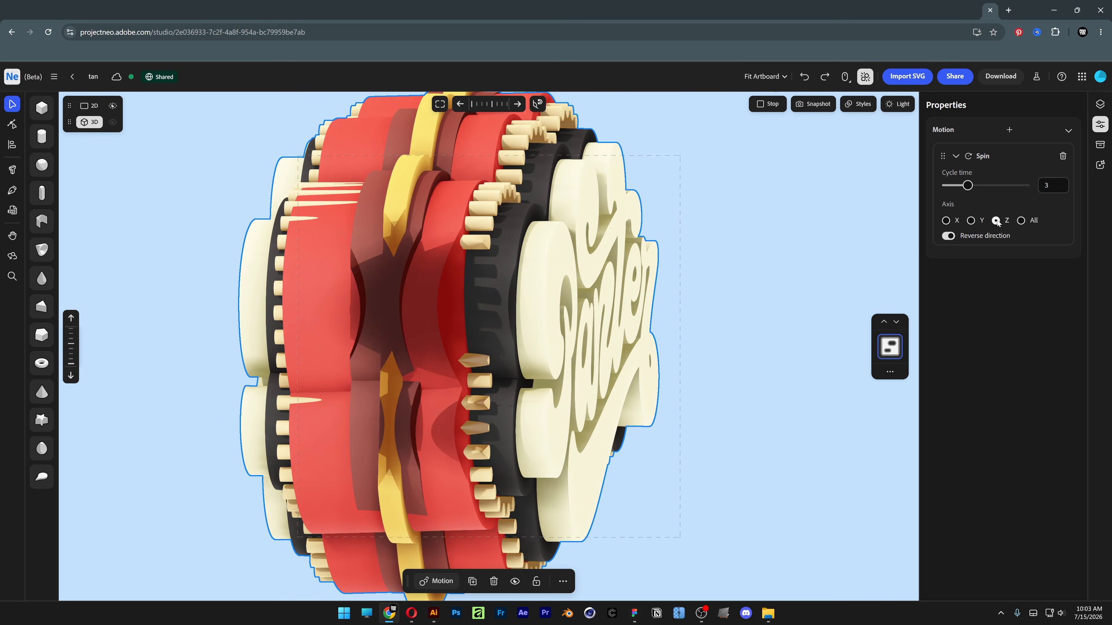
click(996, 220)
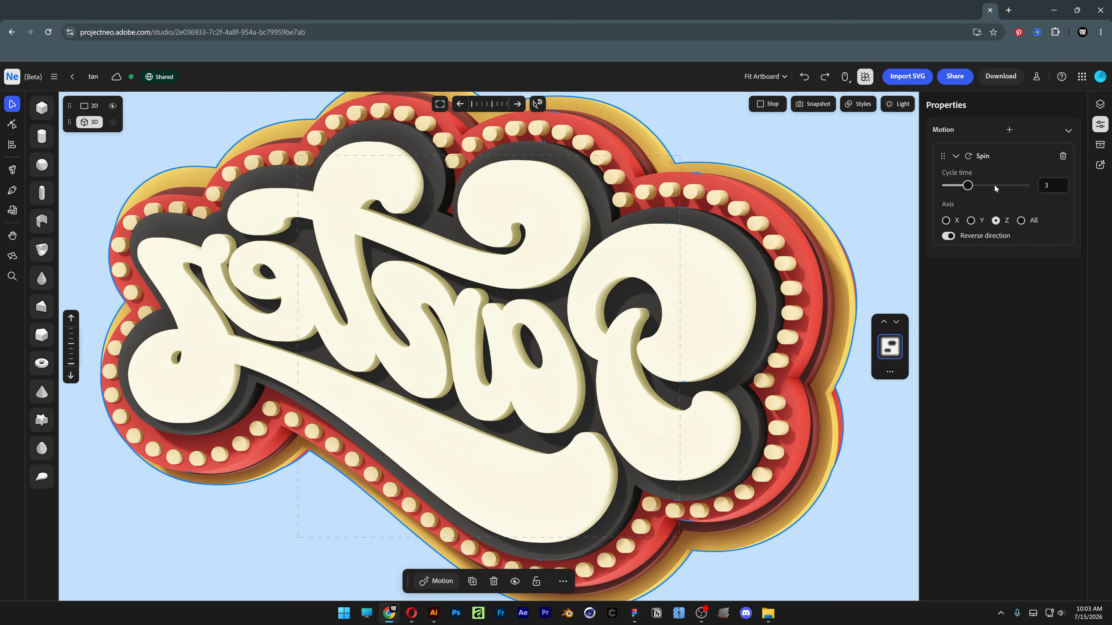
click(995, 186)
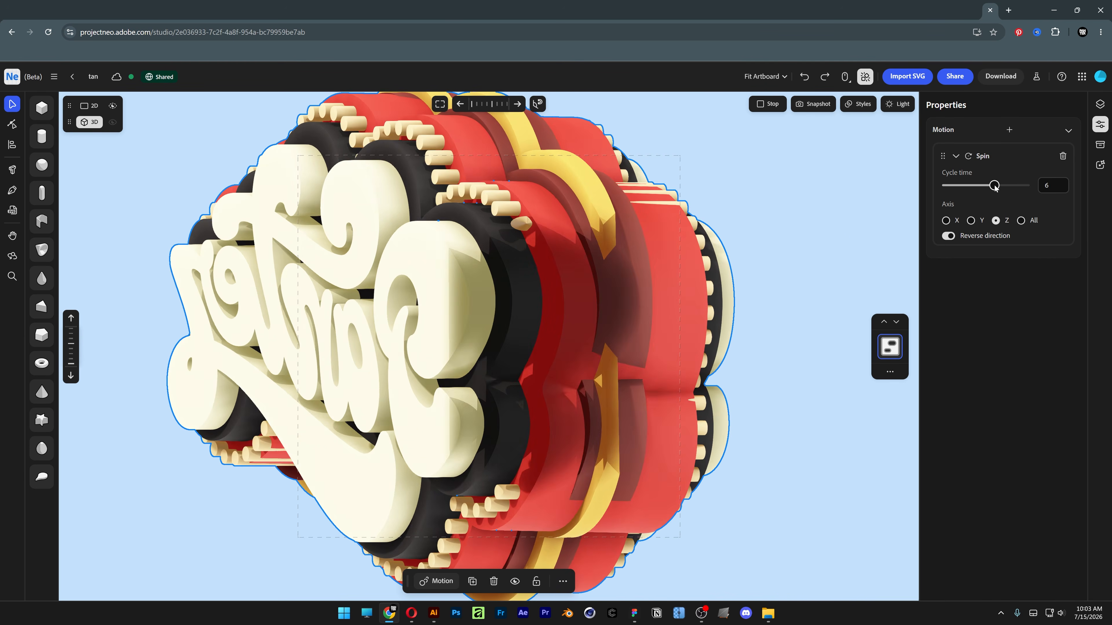
drag(995, 185, 1015, 186)
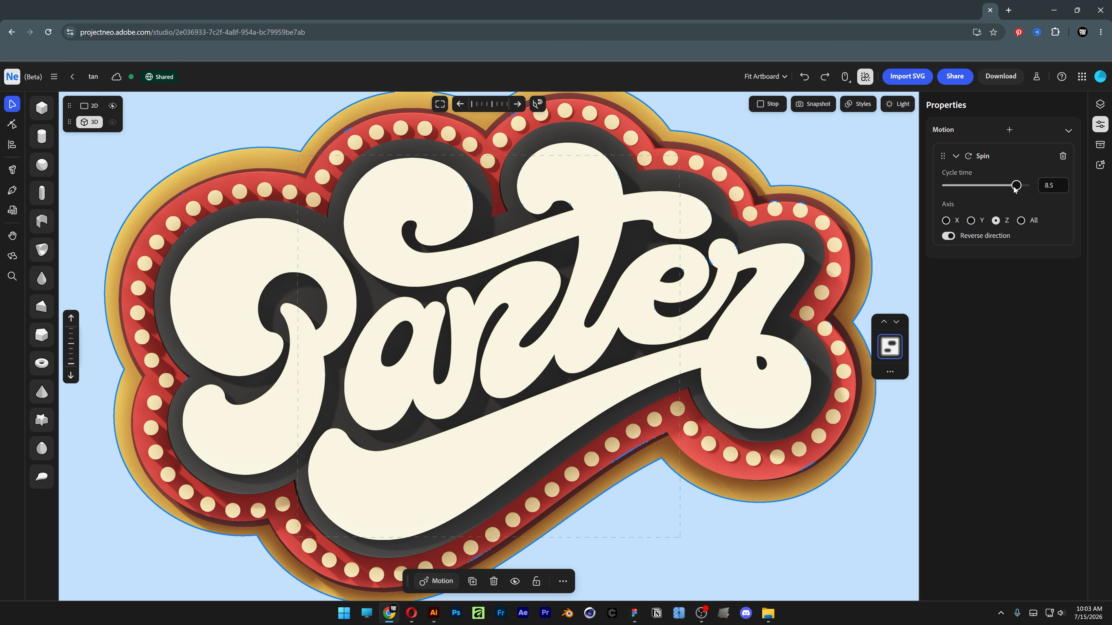